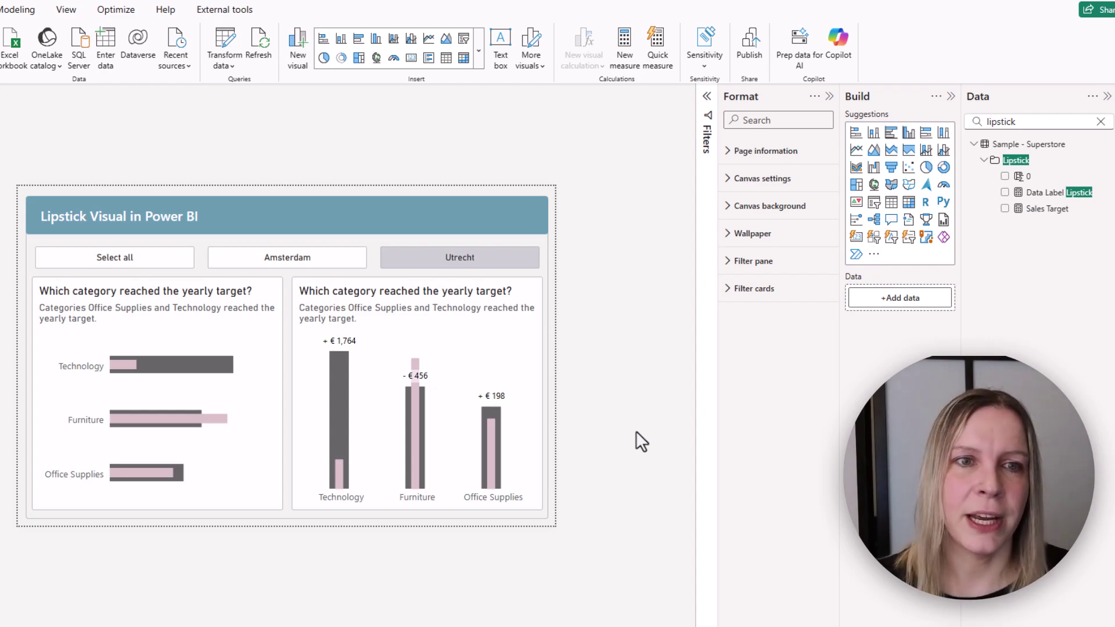
# Inspect the city slicer, the horizontal bar chart and the column chart to see their visual types and fields.
pyautogui.click(340, 261)
pyautogui.click(433, 261)
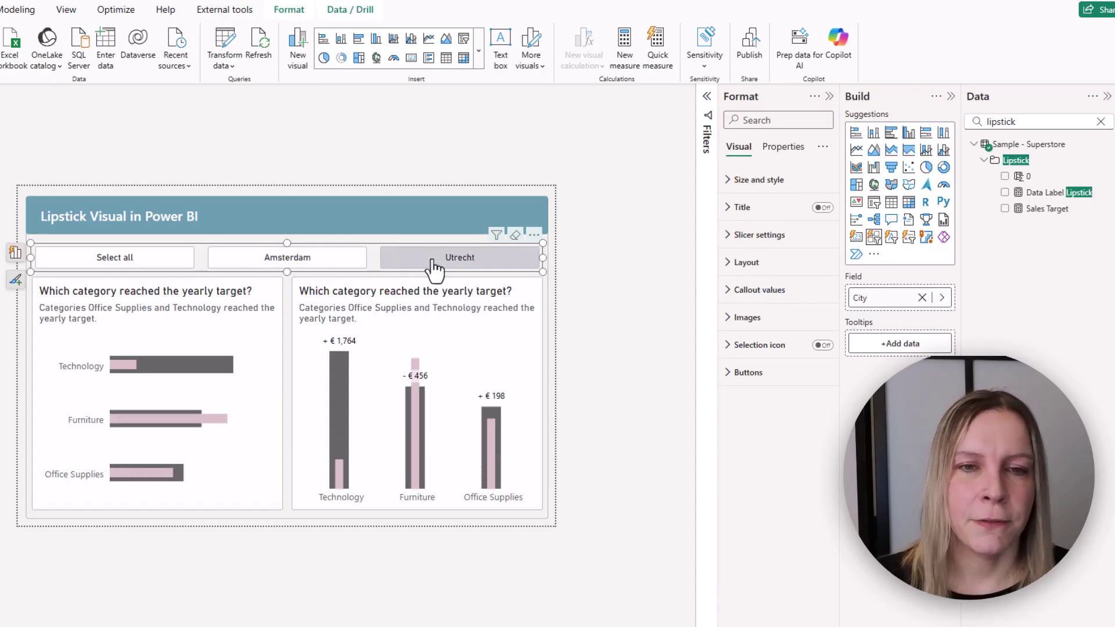
pyautogui.click(254, 501)
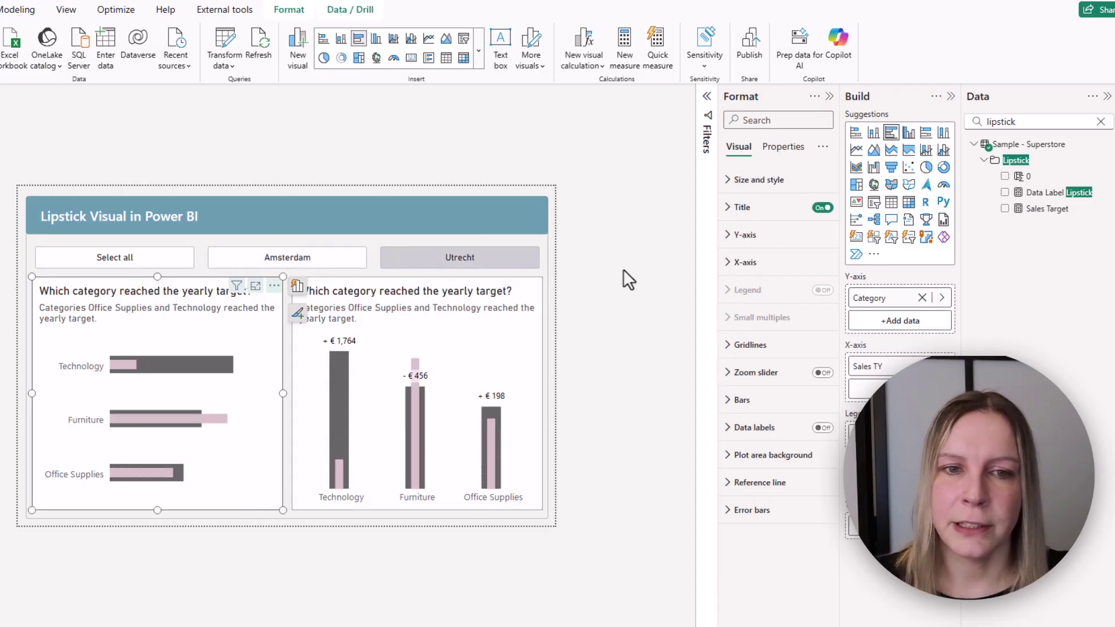
pyautogui.click(455, 505)
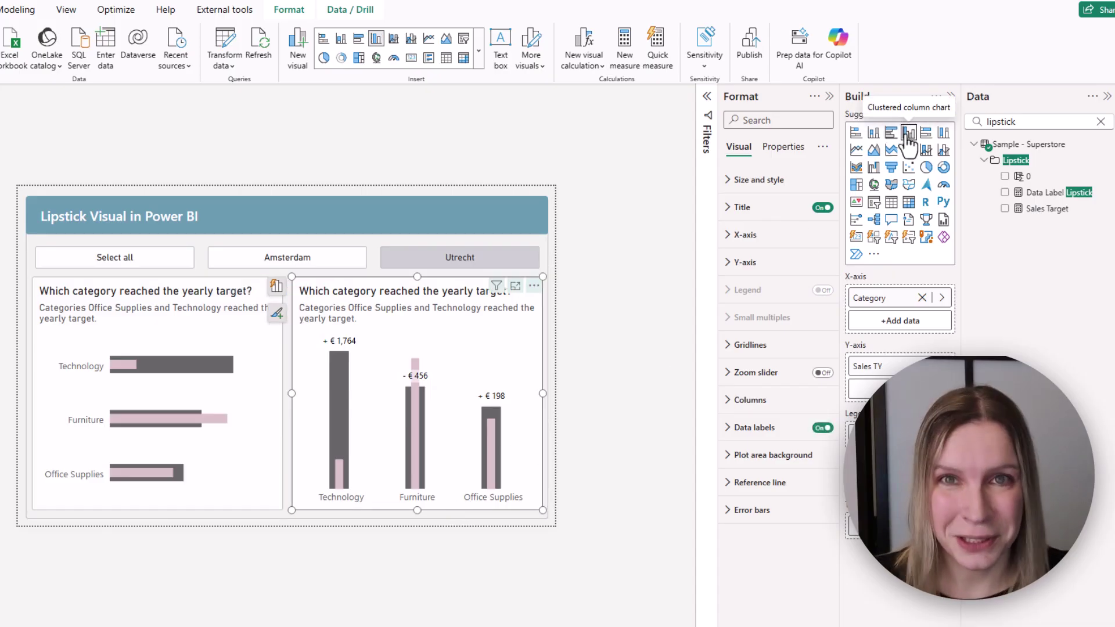
# Duplicate the horizontal bar chart and place the copy exactly over the column chart.
pyautogui.click(187, 503)
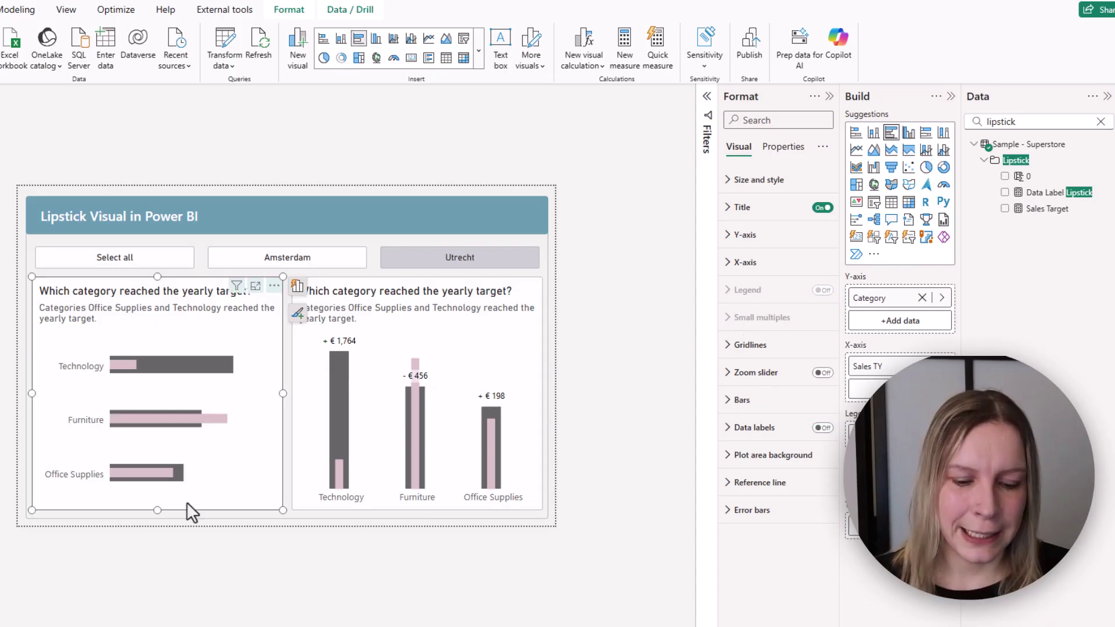
pyautogui.moveTo(186, 502); pyautogui.dragTo(448, 492)
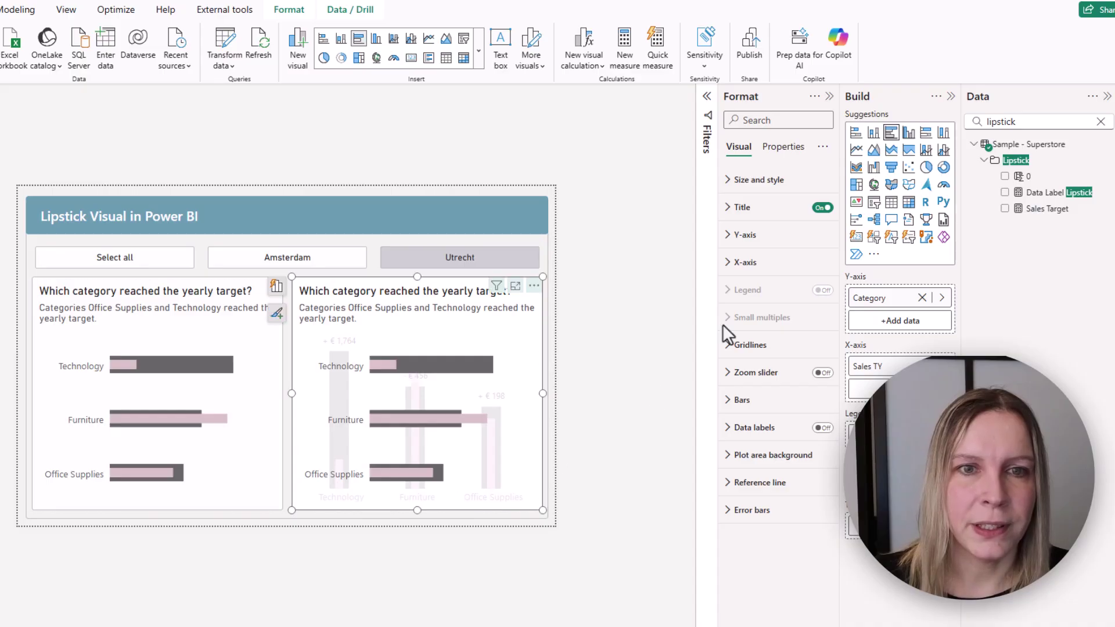
# Set the copied chart's background transparency to 0% and reset all of its formatting settings to default.
pyautogui.click(749, 180)
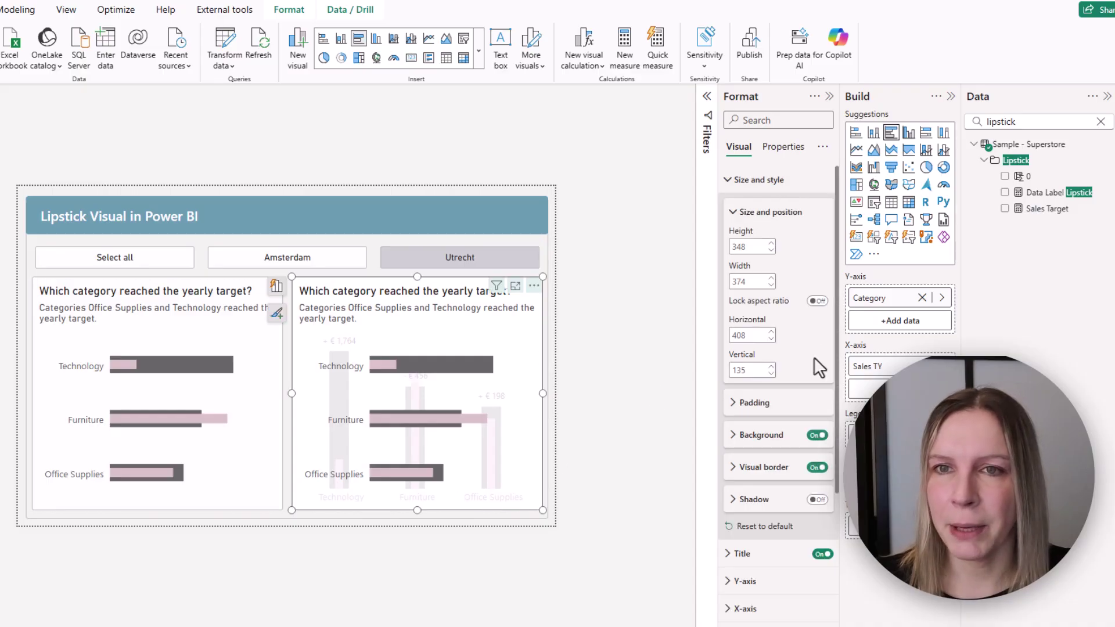
pyautogui.click(774, 441)
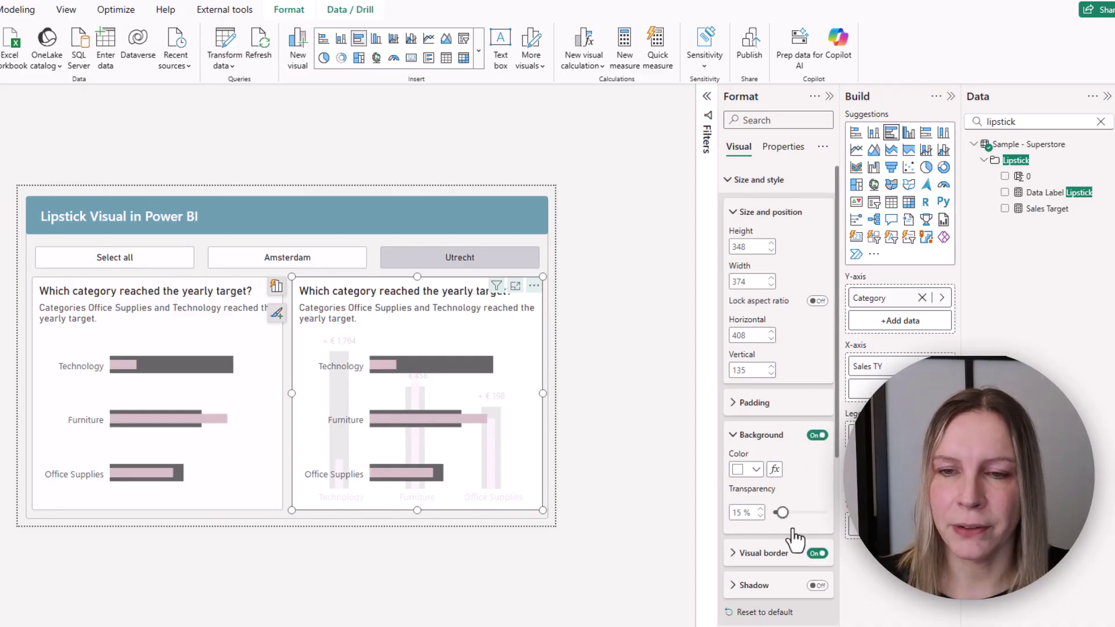
pyautogui.click(822, 147)
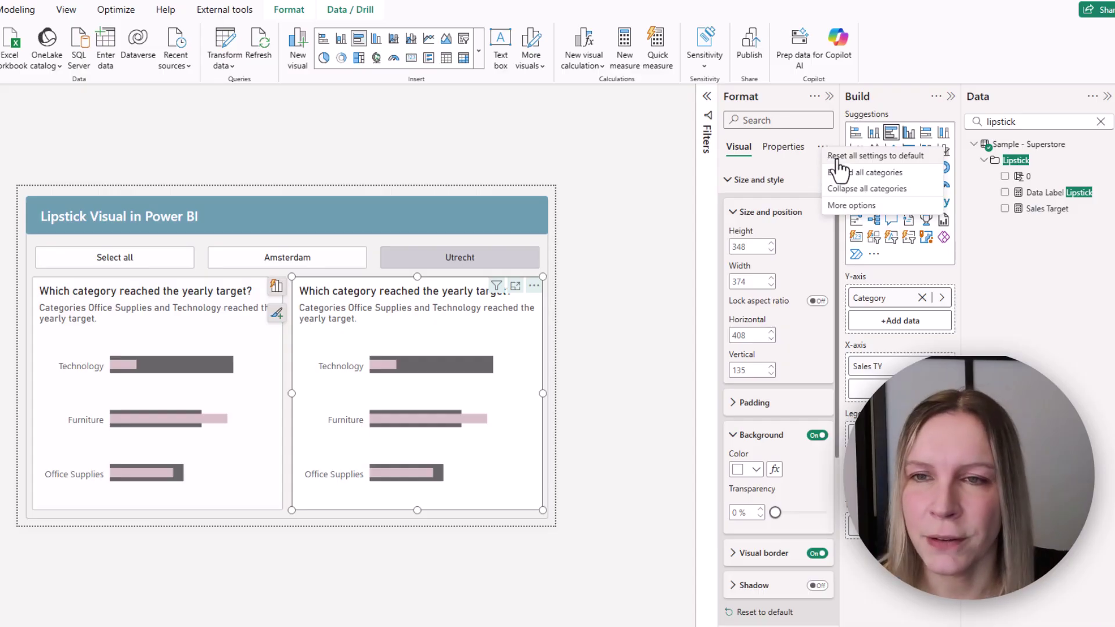
pyautogui.click(837, 158)
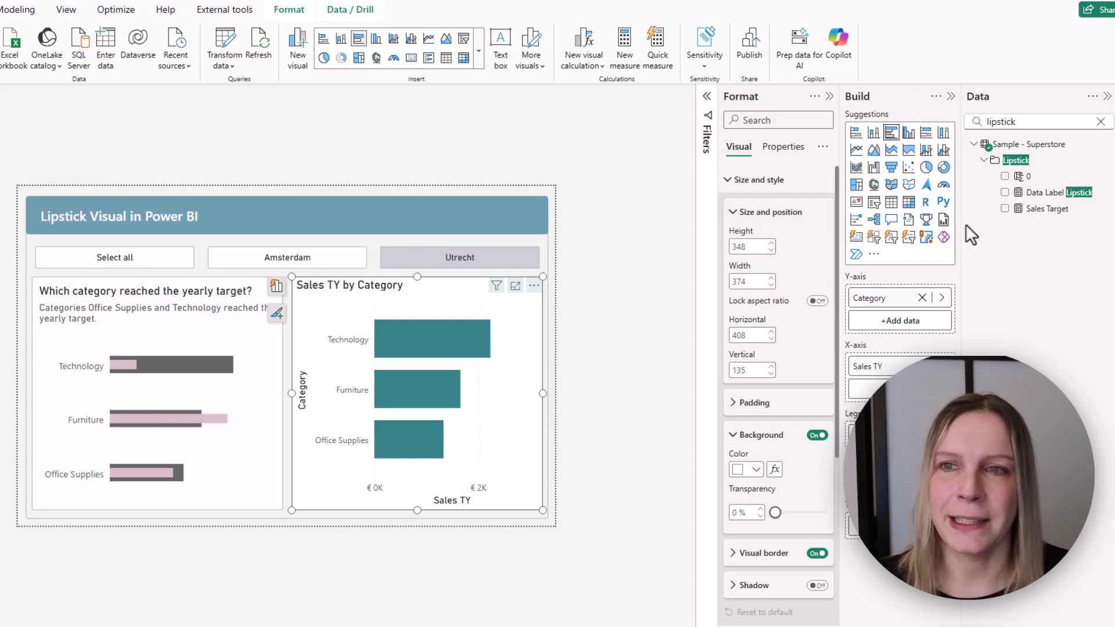
# Add Sales Target to the copied bar chart, turn on bar overlap and set the space between series to 100%.
pyautogui.click(1042, 213)
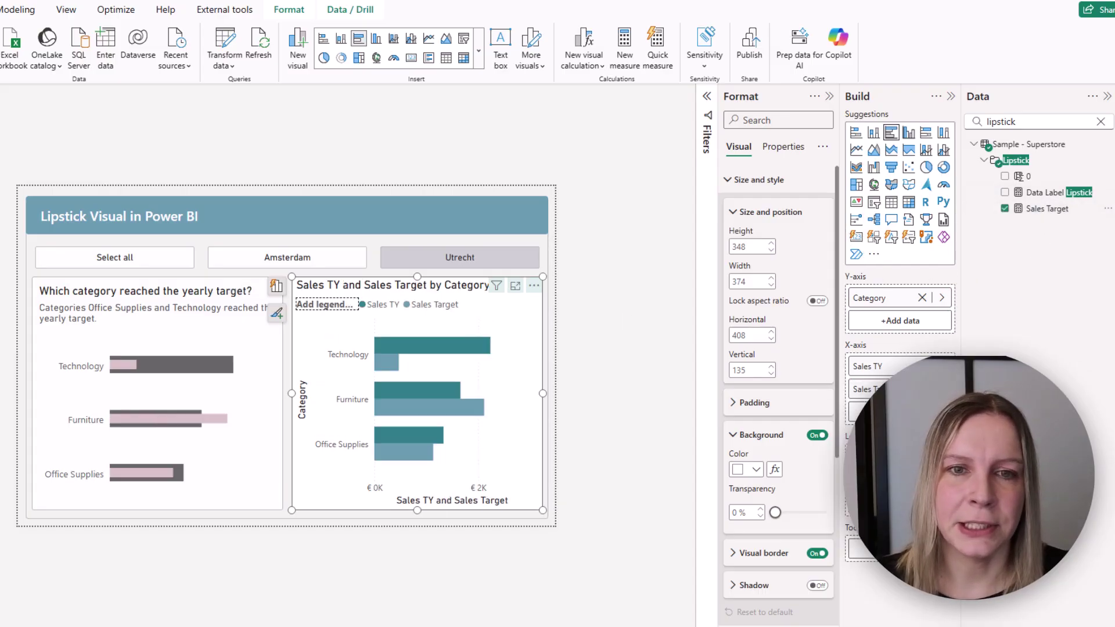
pyautogui.scroll(-5, 766, 442)
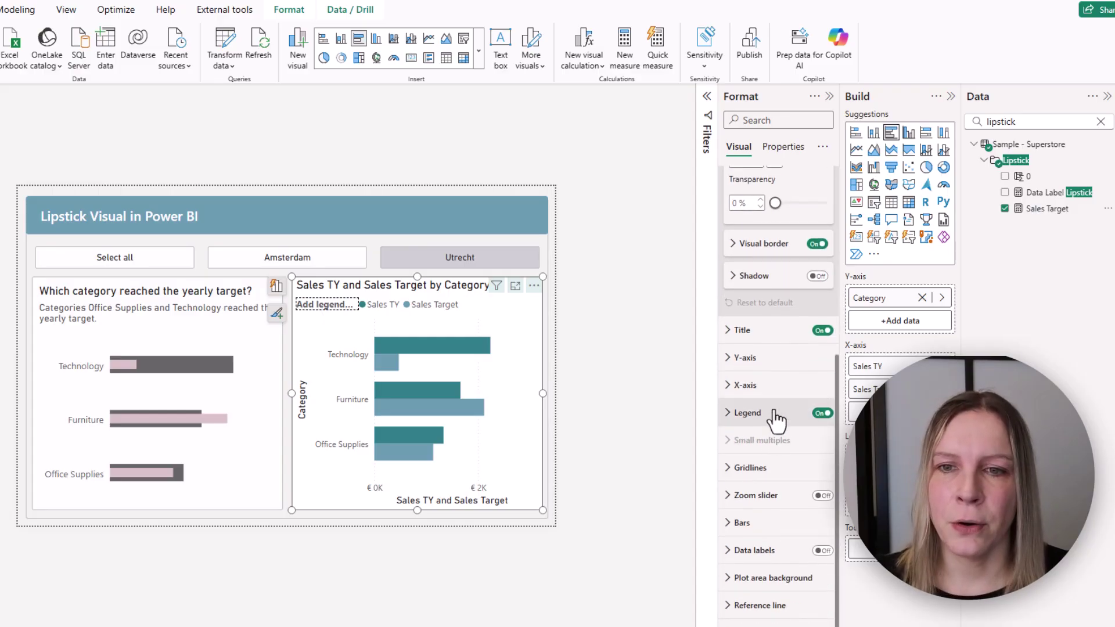
pyautogui.click(768, 524)
pyautogui.scroll(-5, 771, 482)
pyautogui.click(817, 478)
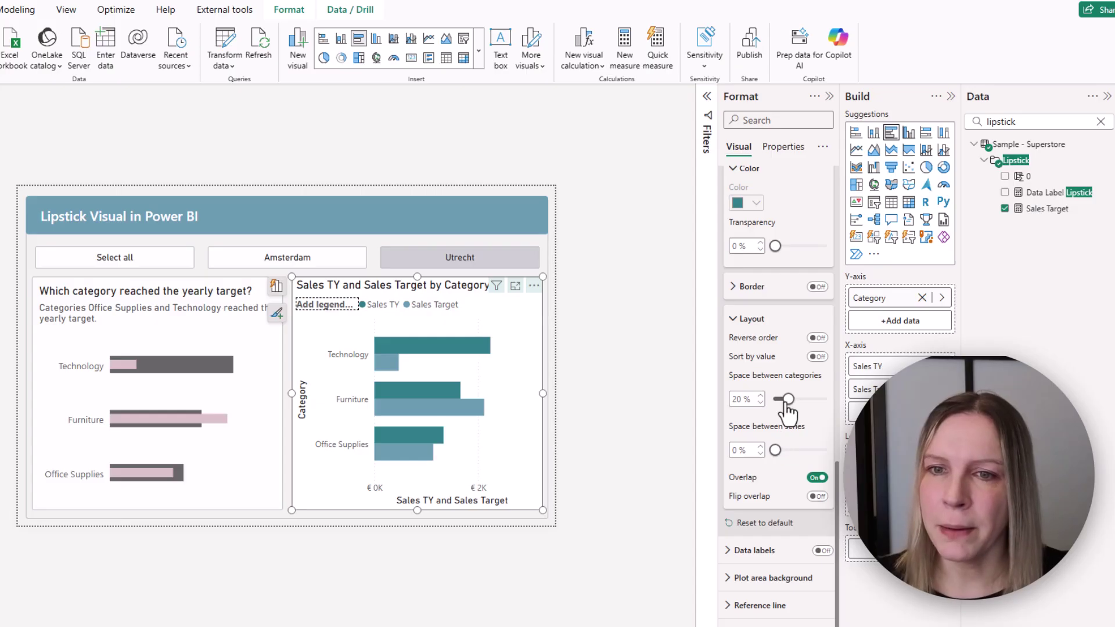
pyautogui.moveTo(775, 450); pyautogui.dragTo(818, 451)
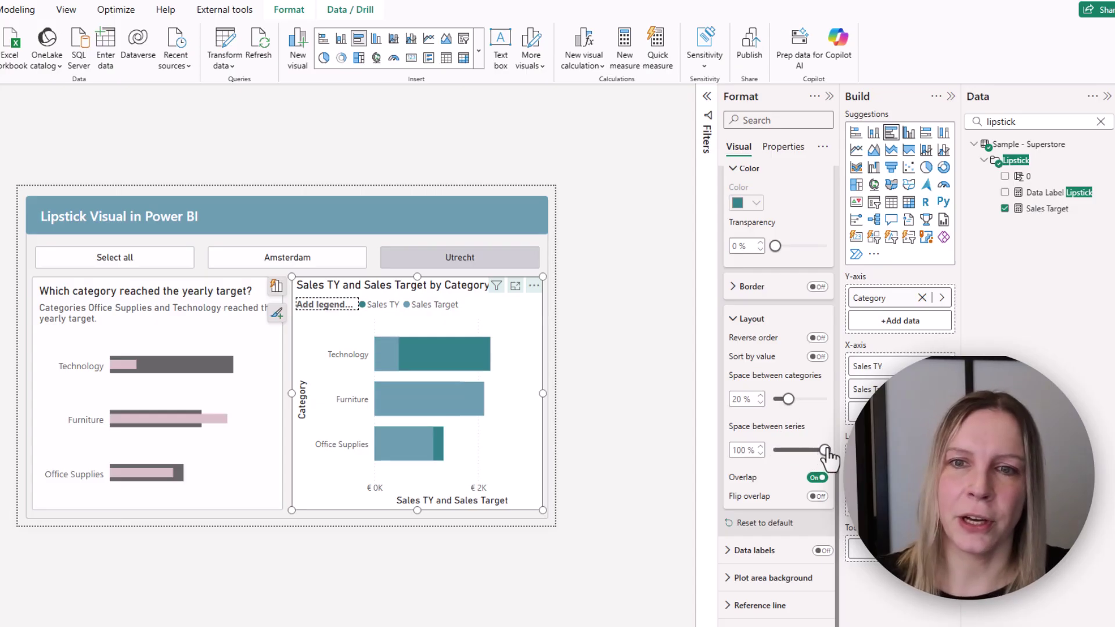
# Try flipping the overlap of the two series, then remove Sales Target from the chart's X-axis.
pyautogui.click(813, 497)
pyautogui.click(813, 497)
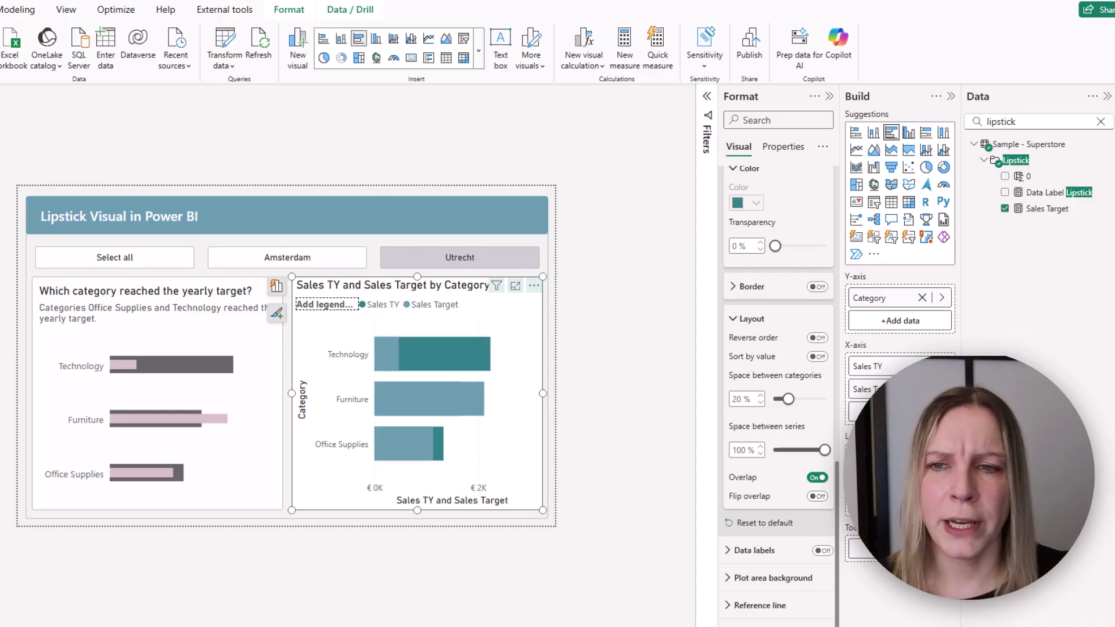
pyautogui.click(922, 389)
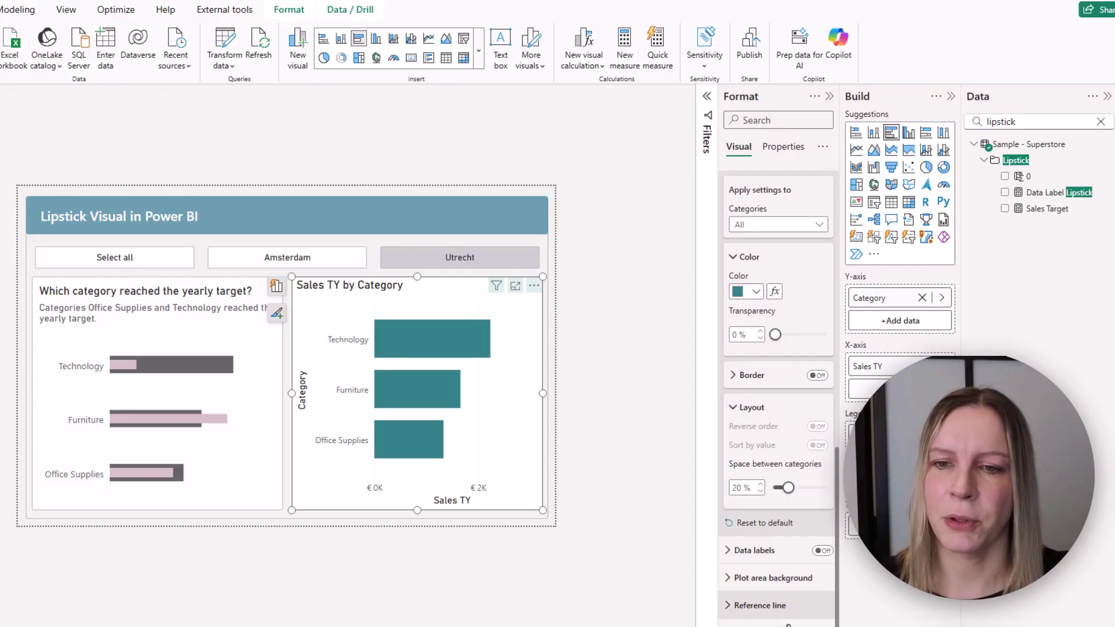
# Enable error bars for Sales TY with Sales Target as upper bound and the 0 column as lower bound.
pyautogui.click(809, 625)
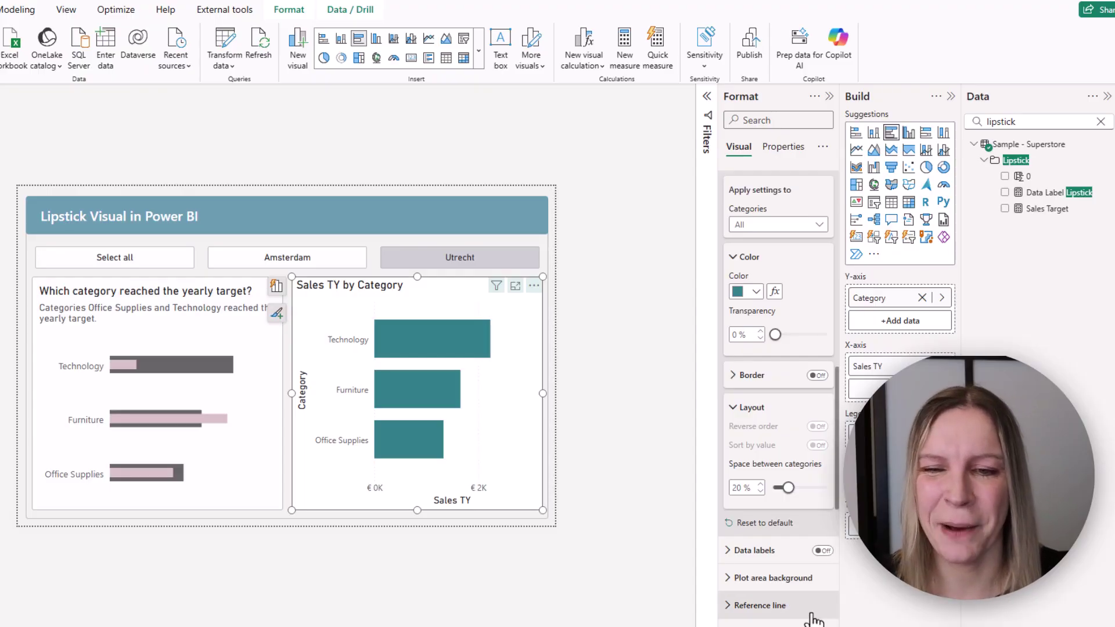
pyautogui.scroll(-7, 807, 592)
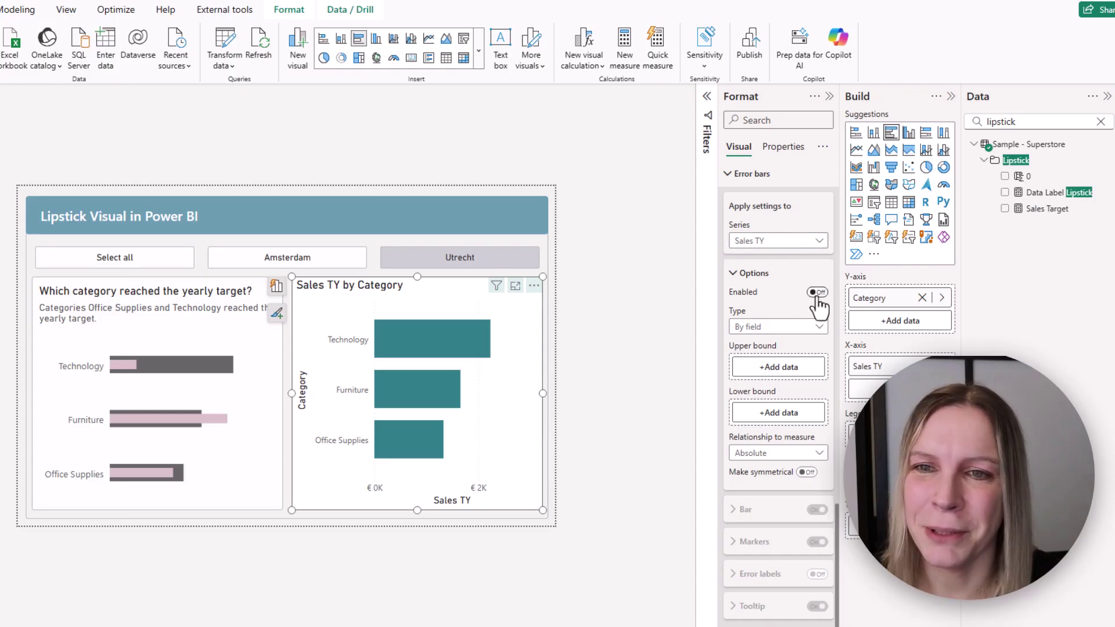
pyautogui.moveTo(1047, 210); pyautogui.dragTo(797, 366)
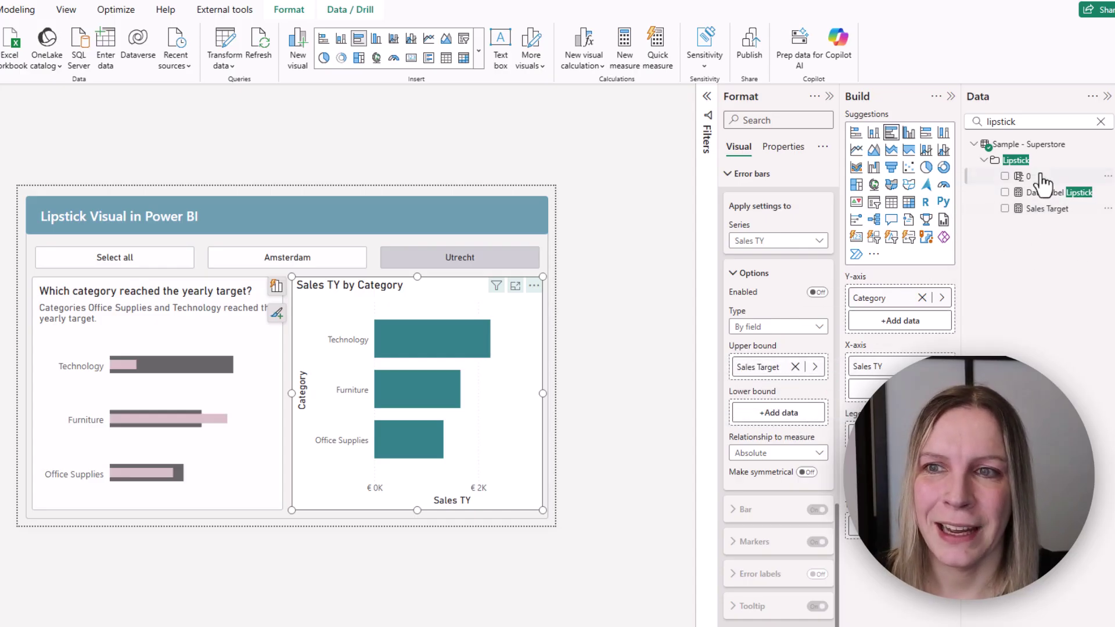
pyautogui.moveTo(1026, 176); pyautogui.dragTo(790, 420)
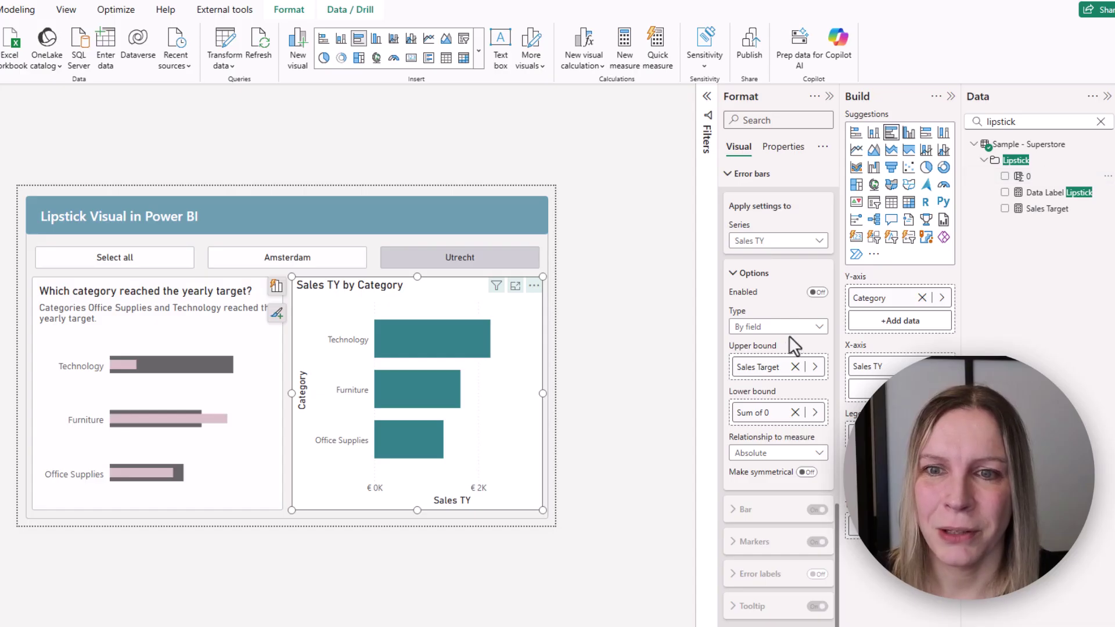
pyautogui.click(818, 293)
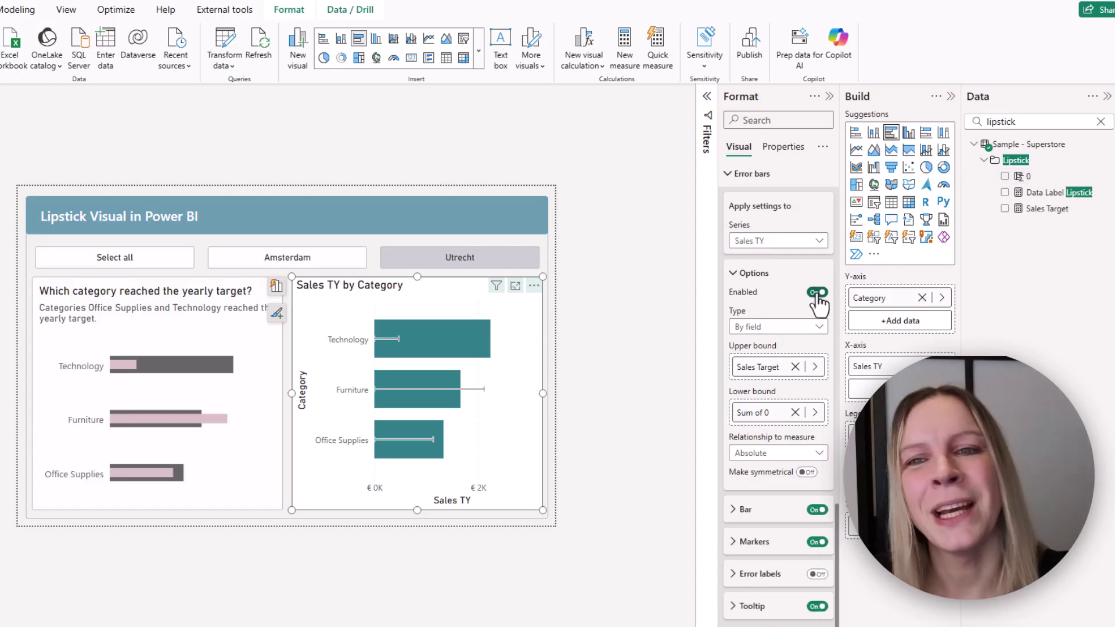
# Clear both error bar bounds and assign the 0 column as the lower bound again.
pyautogui.click(795, 366)
pyautogui.click(794, 412)
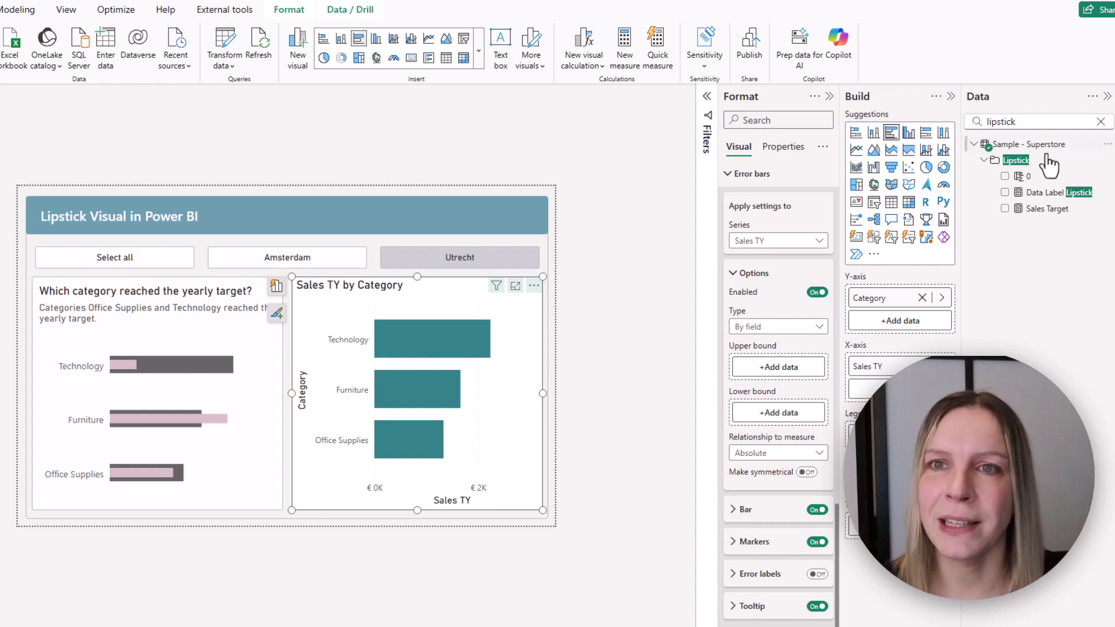
pyautogui.click(1037, 177)
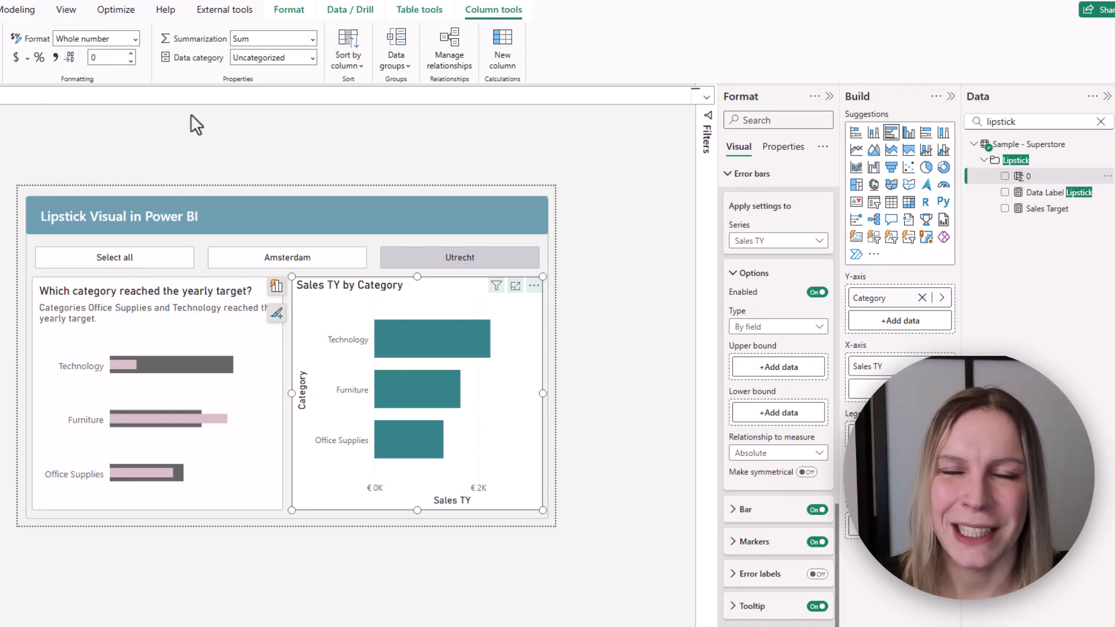
pyautogui.moveTo(1045, 177); pyautogui.dragTo(772, 411)
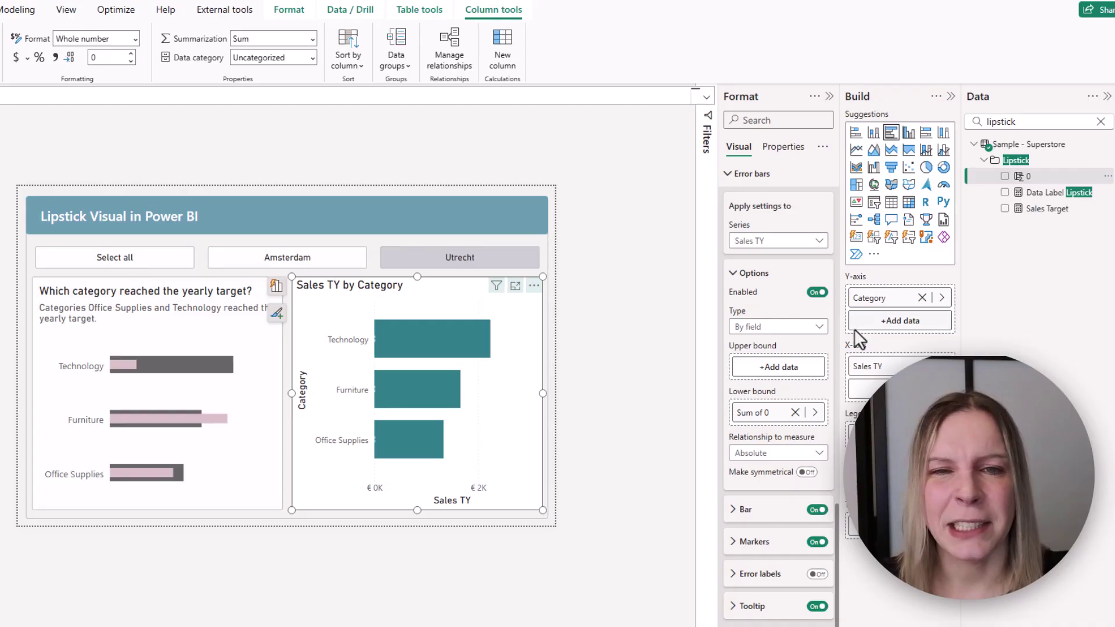
# Show the Sales Target measure's formula and assign the measure as the error bars' upper bound.
pyautogui.click(1039, 209)
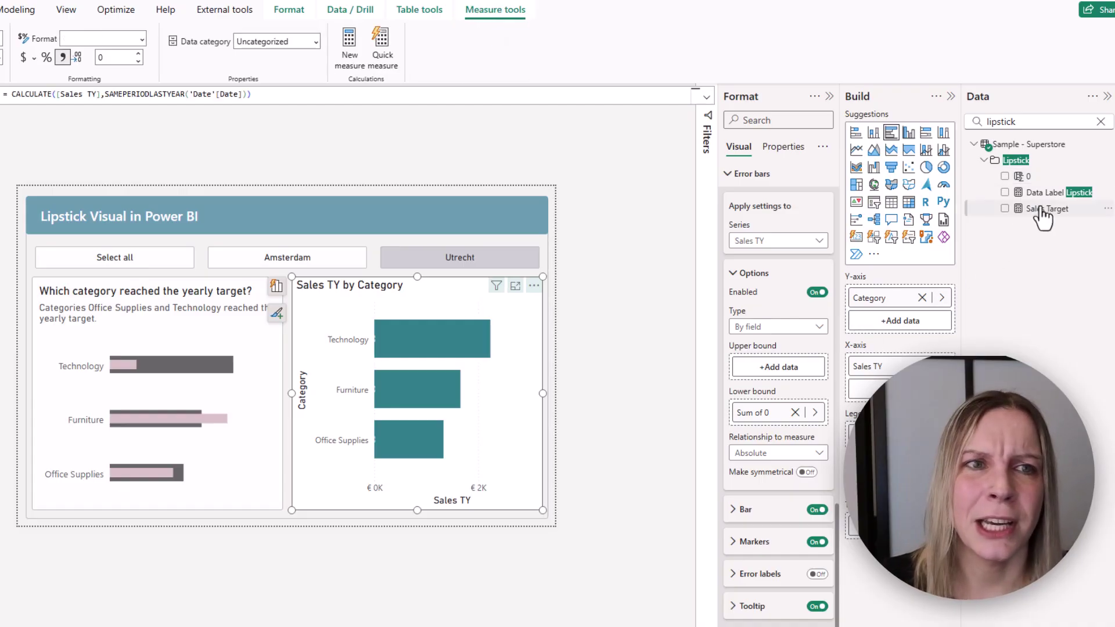
pyautogui.click(331, 97)
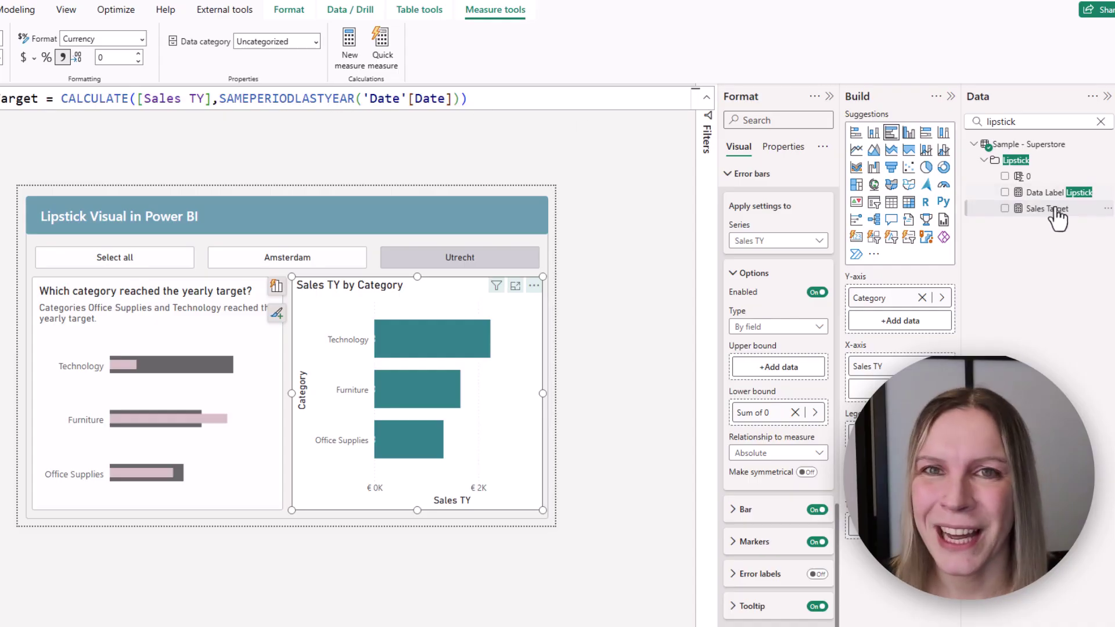
pyautogui.moveTo(1059, 219); pyautogui.dragTo(789, 369)
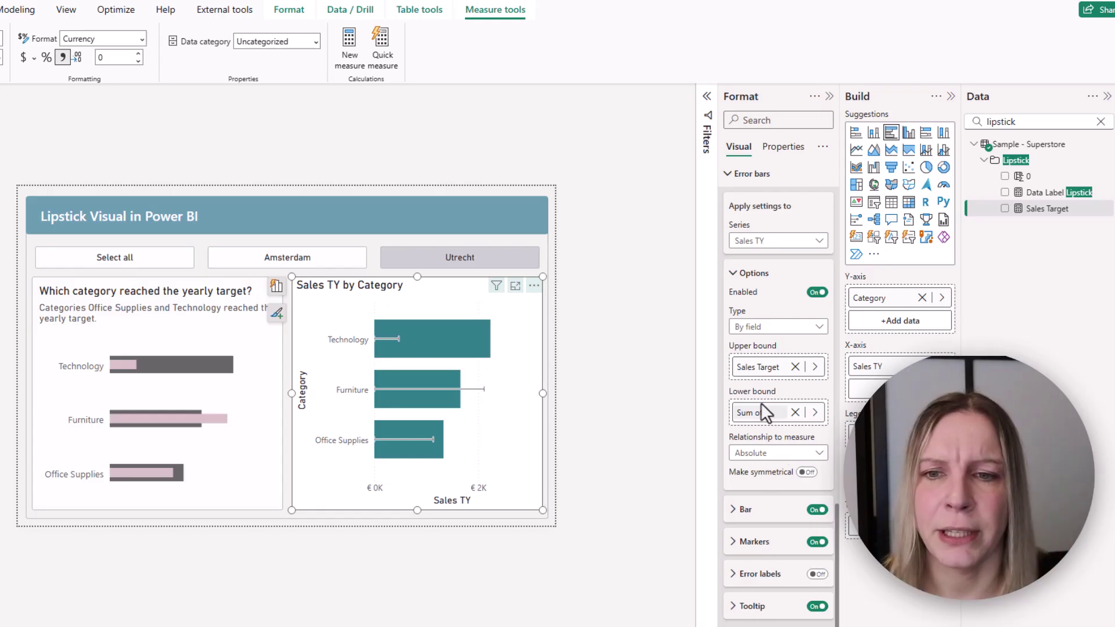
# Set the error bars' bar color to the recently used light pink and their width to 10.
pyautogui.click(771, 513)
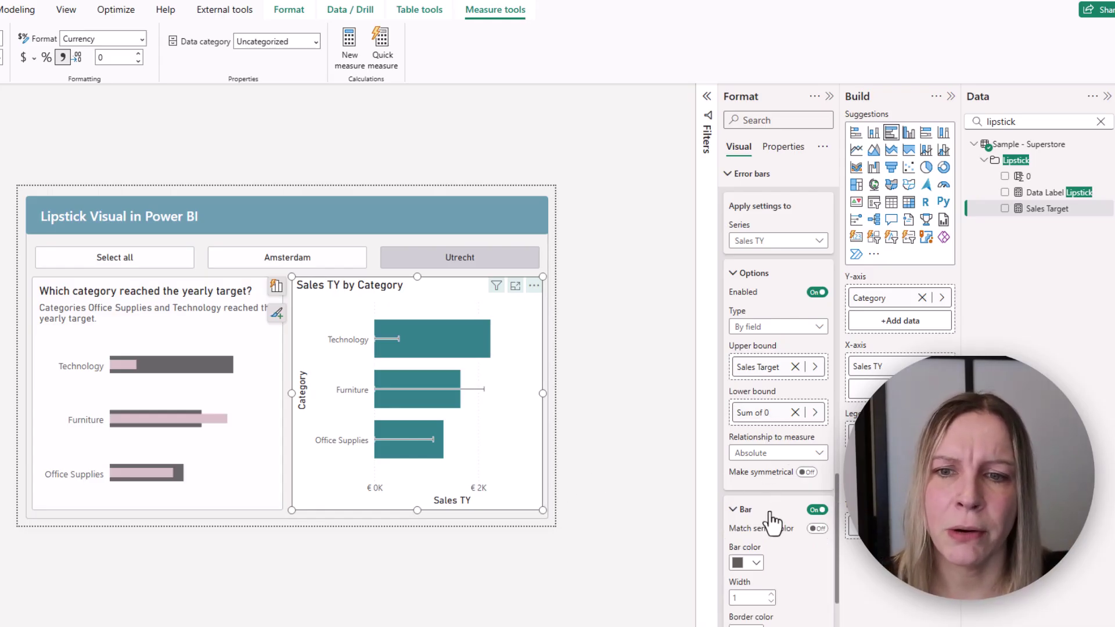
pyautogui.scroll(-1, 772, 508)
pyautogui.click(749, 405)
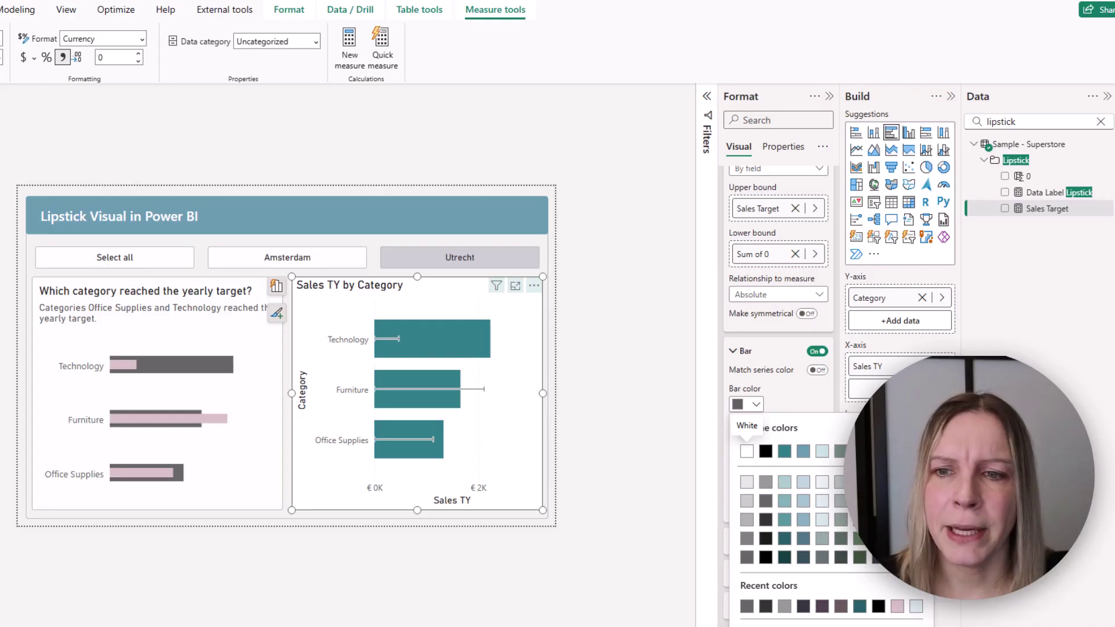
pyautogui.click(736, 600)
pyautogui.click(771, 439)
pyautogui.write('0')
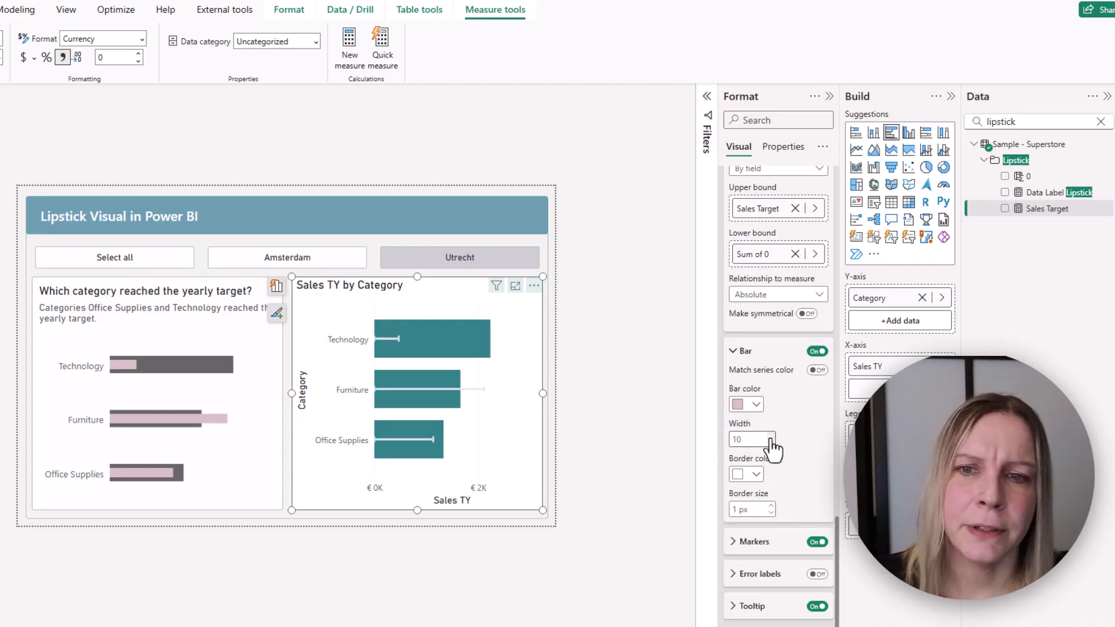
# Give the error bars a 2 px border in the same light pink as the bars.
pyautogui.click(771, 506)
pyautogui.click(755, 474)
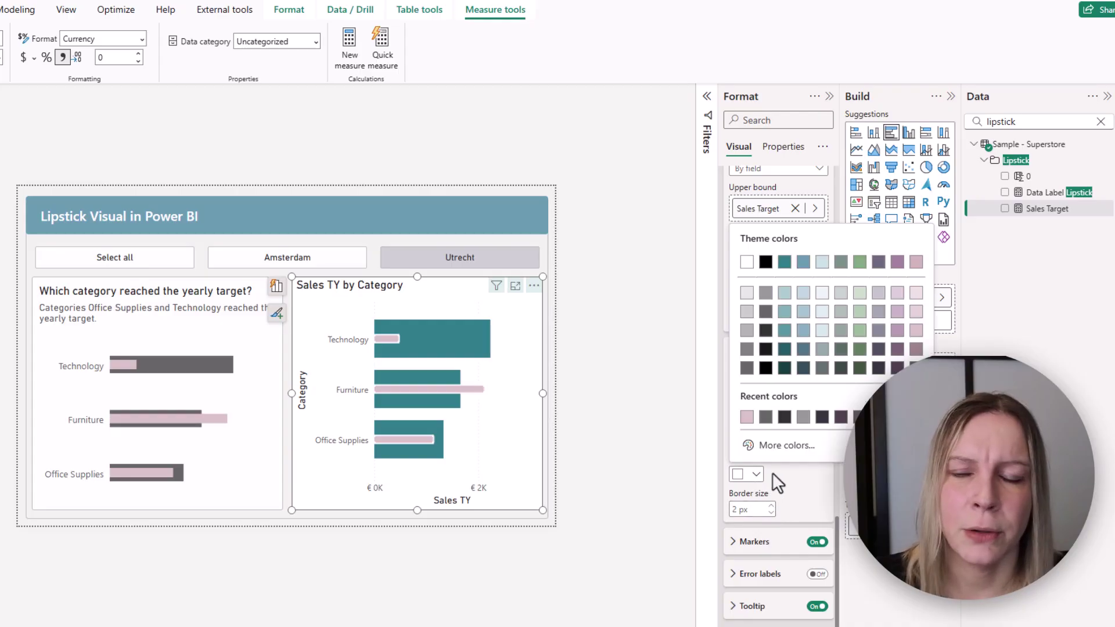
pyautogui.click(920, 337)
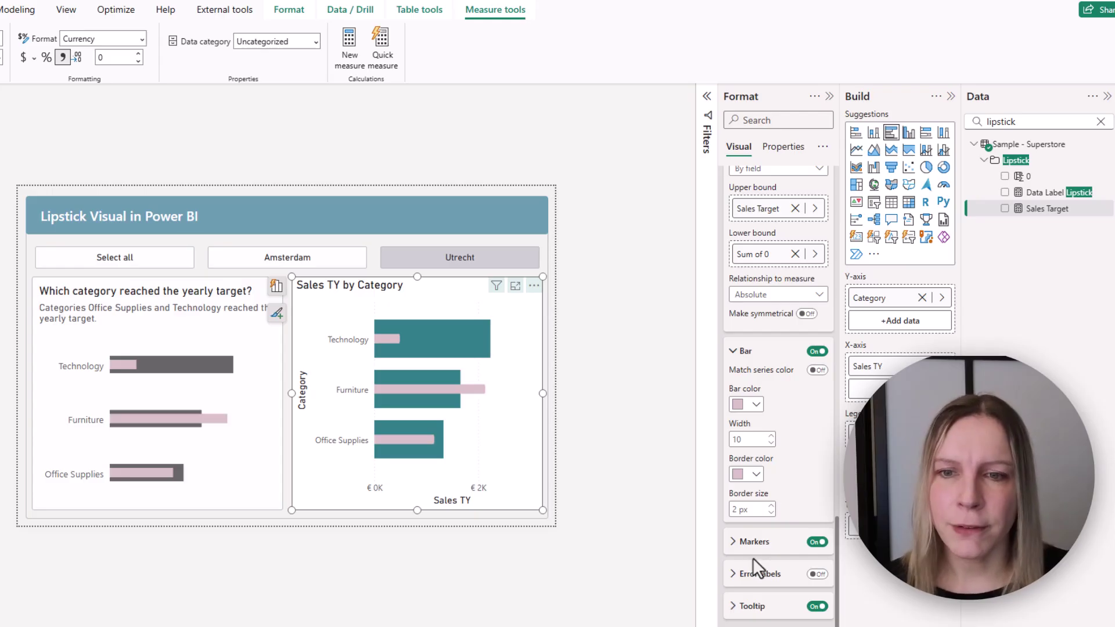
# Turn off the error bars' markers and tooltip.
pyautogui.click(771, 545)
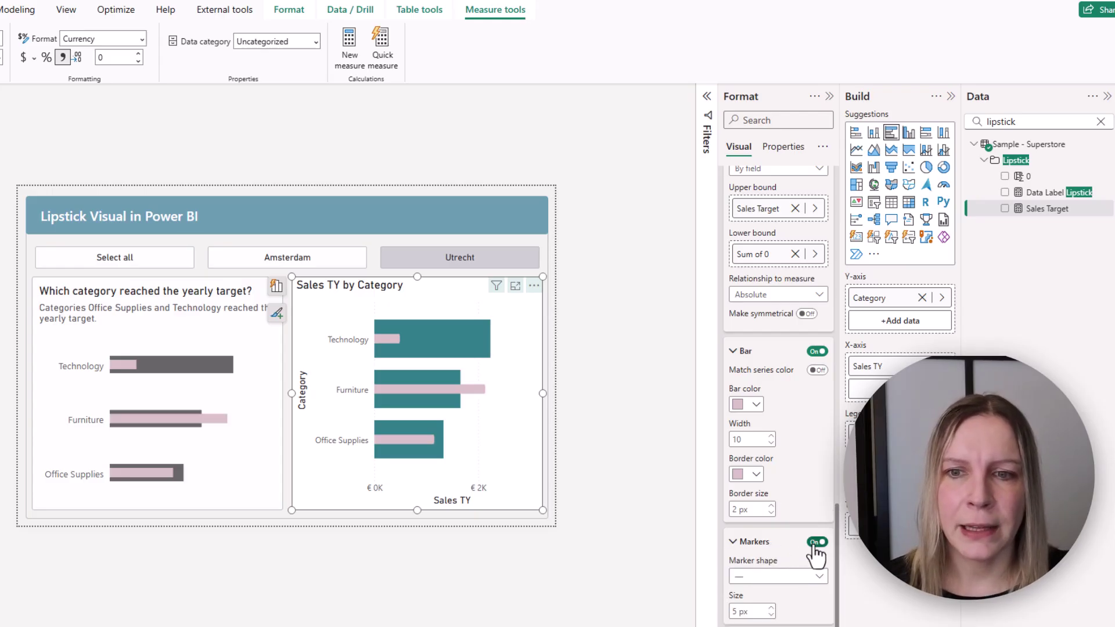
pyautogui.click(809, 542)
pyautogui.click(777, 545)
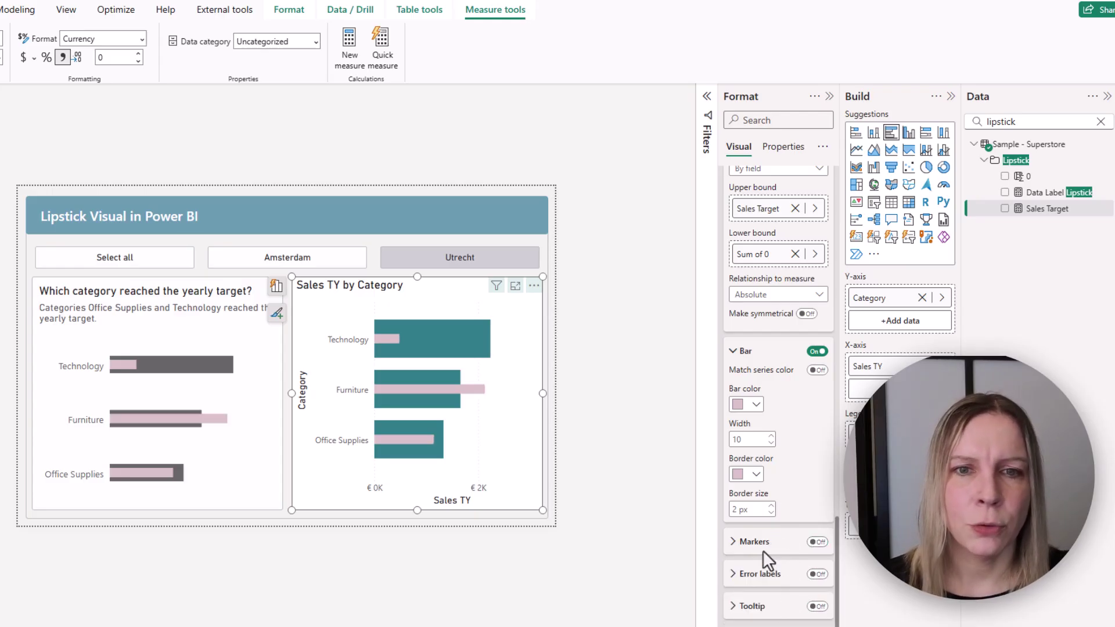
# Set the bars' space between categories to 60% and color the bars dark gray from the theme colors.
pyautogui.scroll(15, 781, 548)
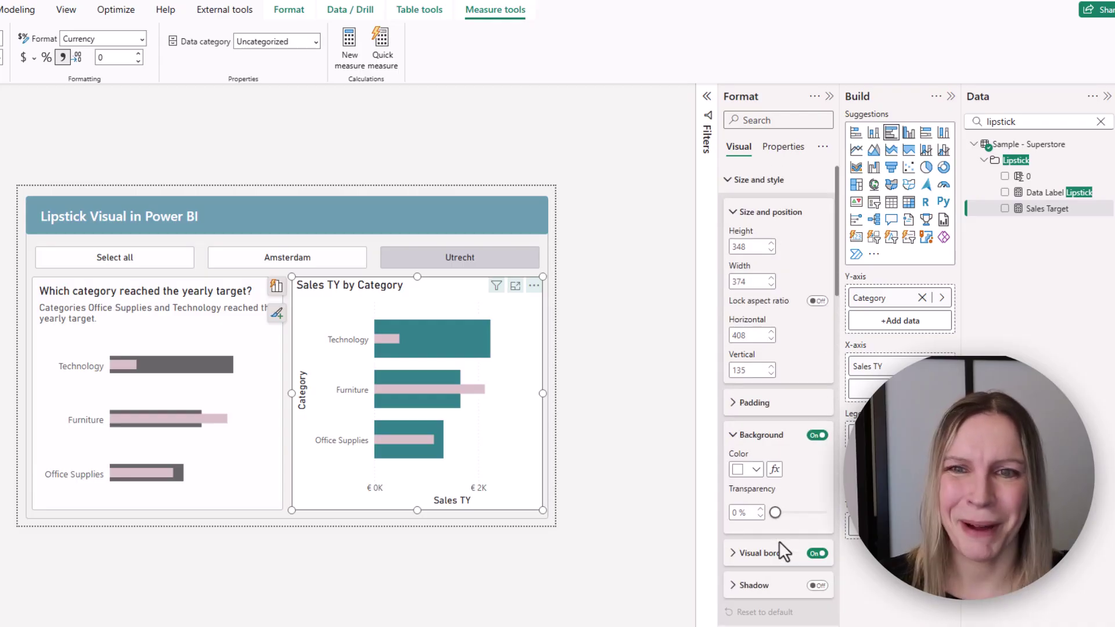
pyautogui.scroll(-10, 778, 523)
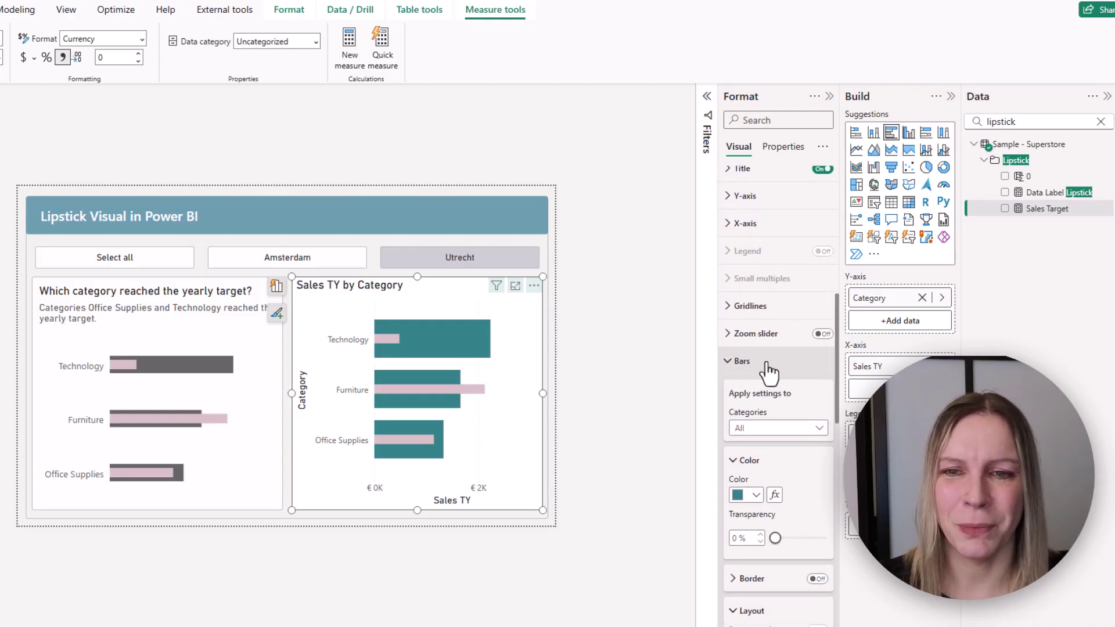
pyautogui.scroll(-2, 775, 424)
pyautogui.moveTo(789, 424); pyautogui.dragTo(816, 433)
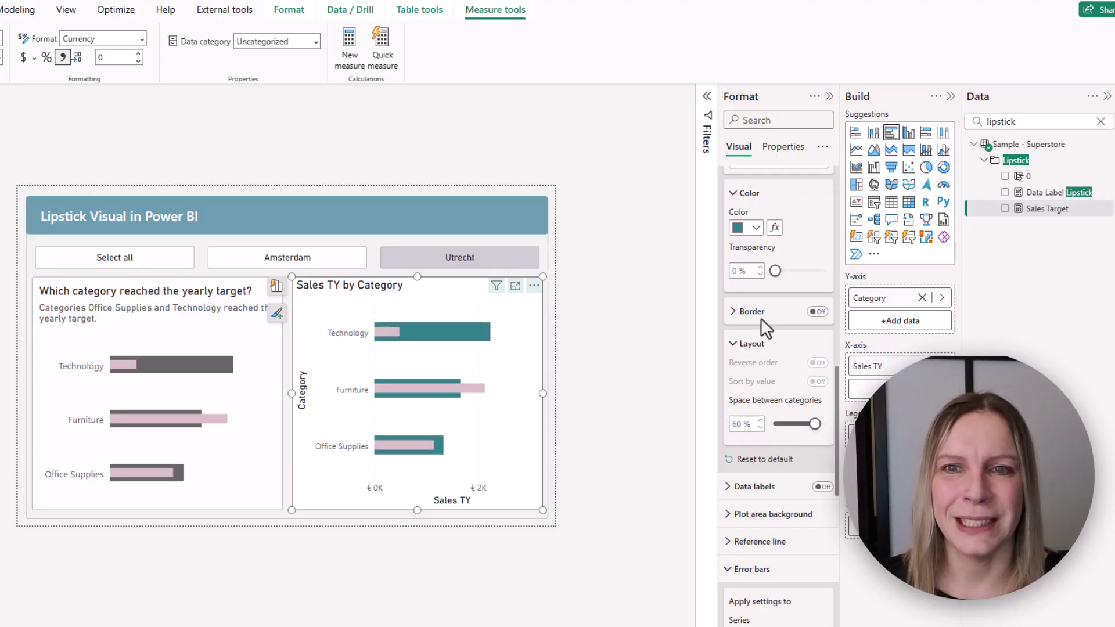
pyautogui.click(749, 227)
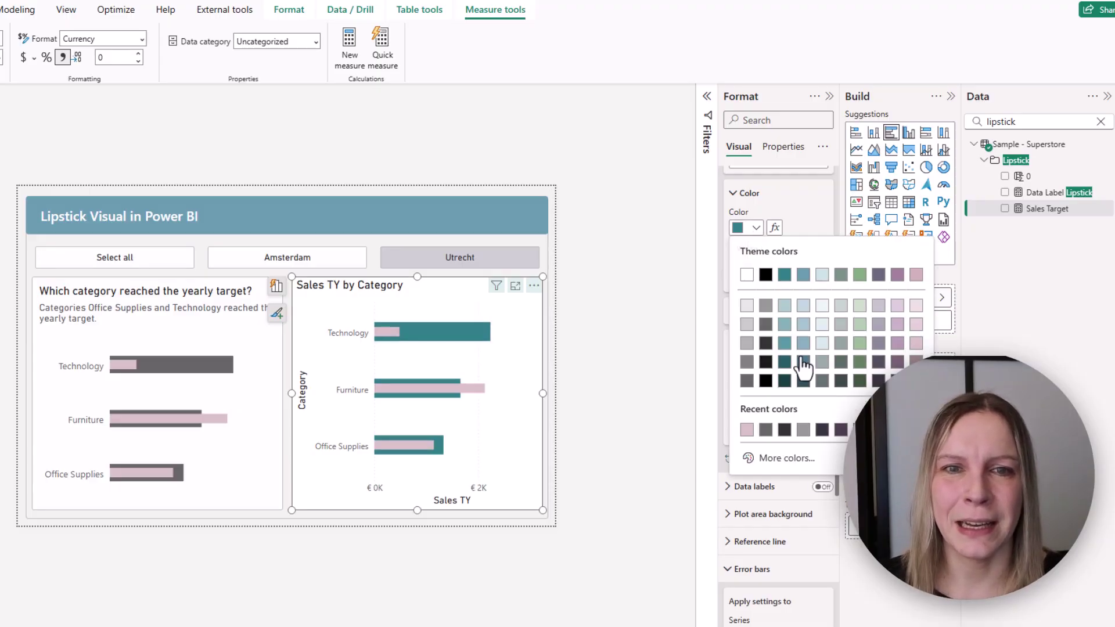
pyautogui.click(746, 381)
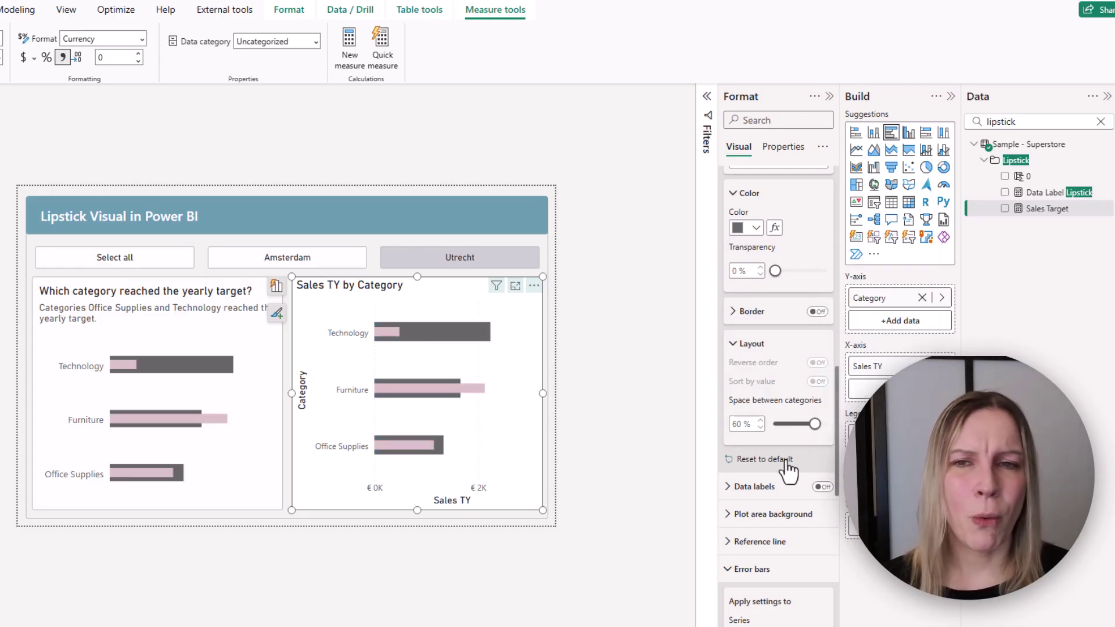
# Turn off the title and values of the Sales TY by Category chart's X-axis.
pyautogui.scroll(3, 770, 558)
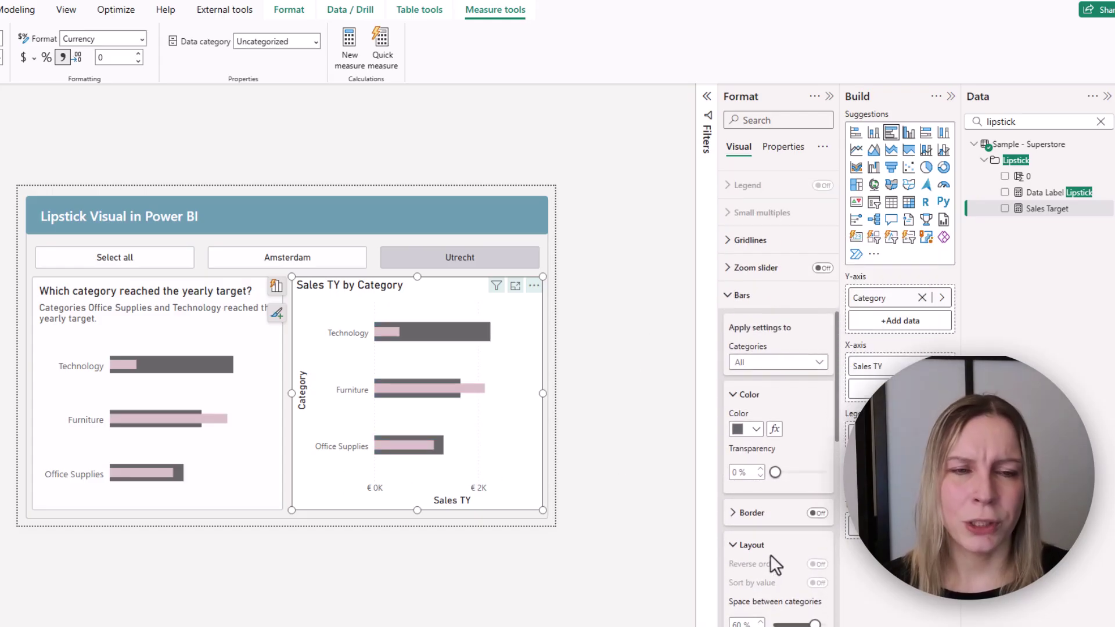
pyautogui.scroll(6, 770, 553)
pyautogui.click(774, 499)
pyautogui.scroll(-4, 778, 505)
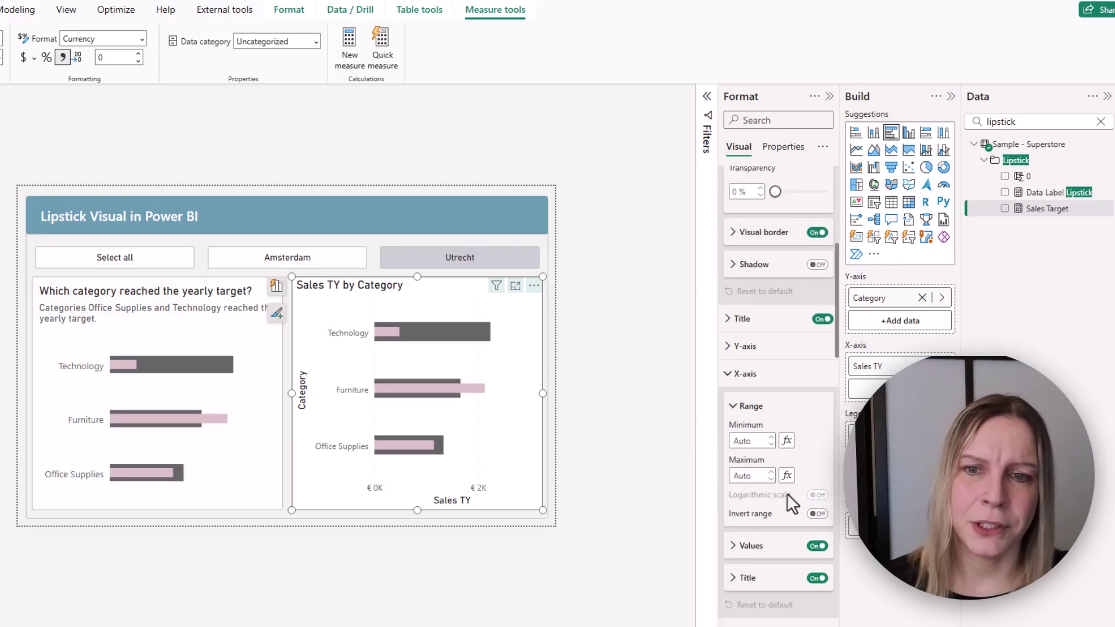
pyautogui.click(817, 495)
pyautogui.click(817, 464)
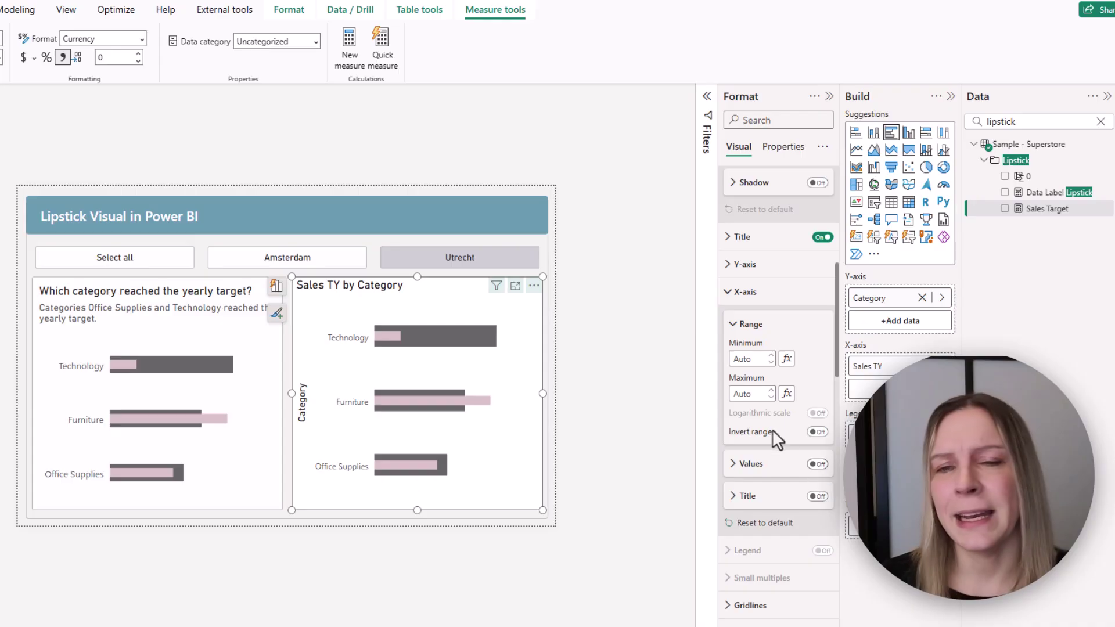
pyautogui.scroll(8, 773, 432)
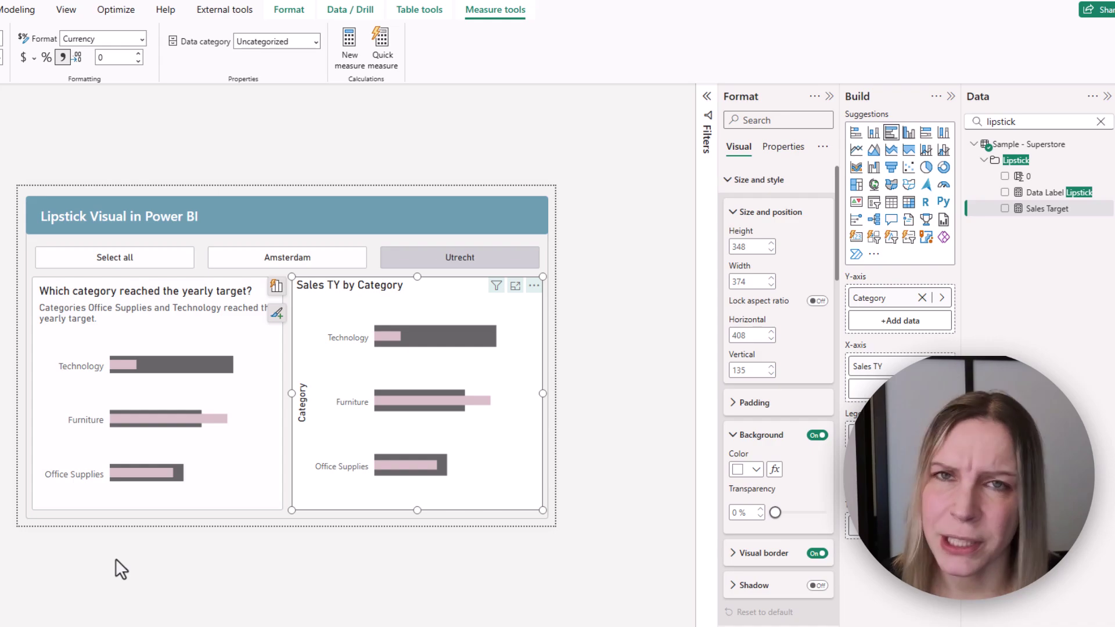
# Change the Sales TY by Category chart to a clustered column chart and move it to the left half of the report.
pyautogui.click(213, 506)
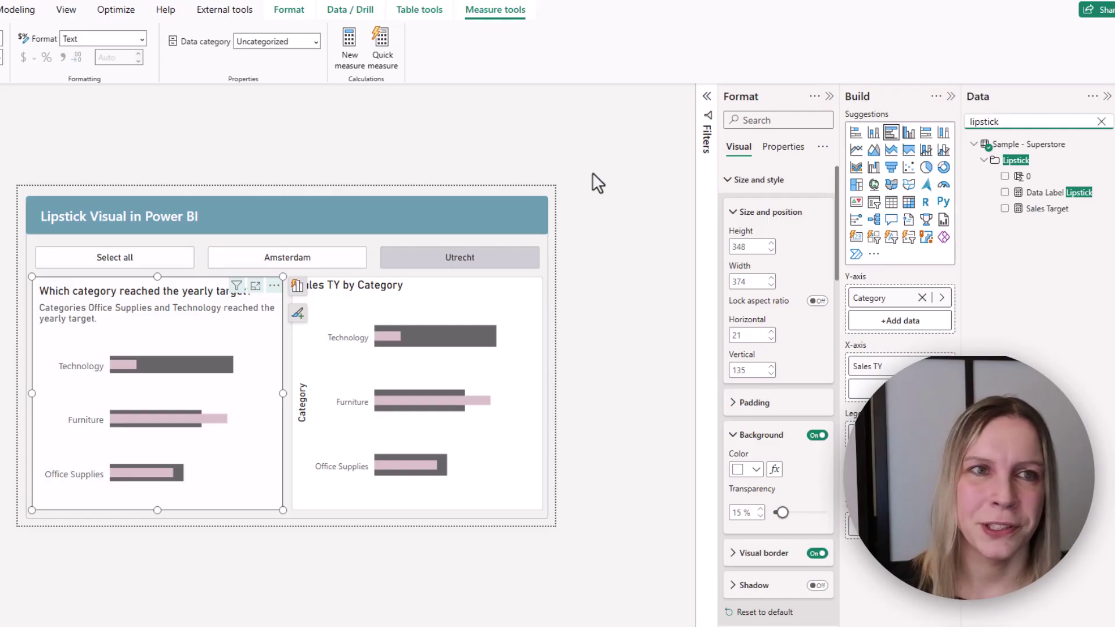
pyautogui.click(463, 289)
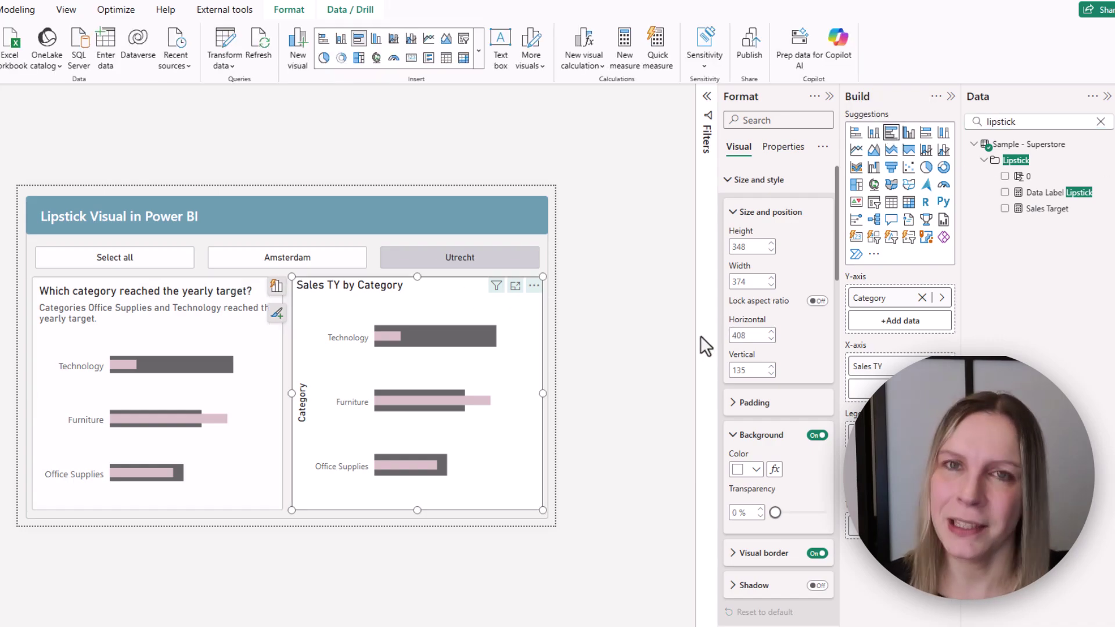
pyautogui.click(909, 138)
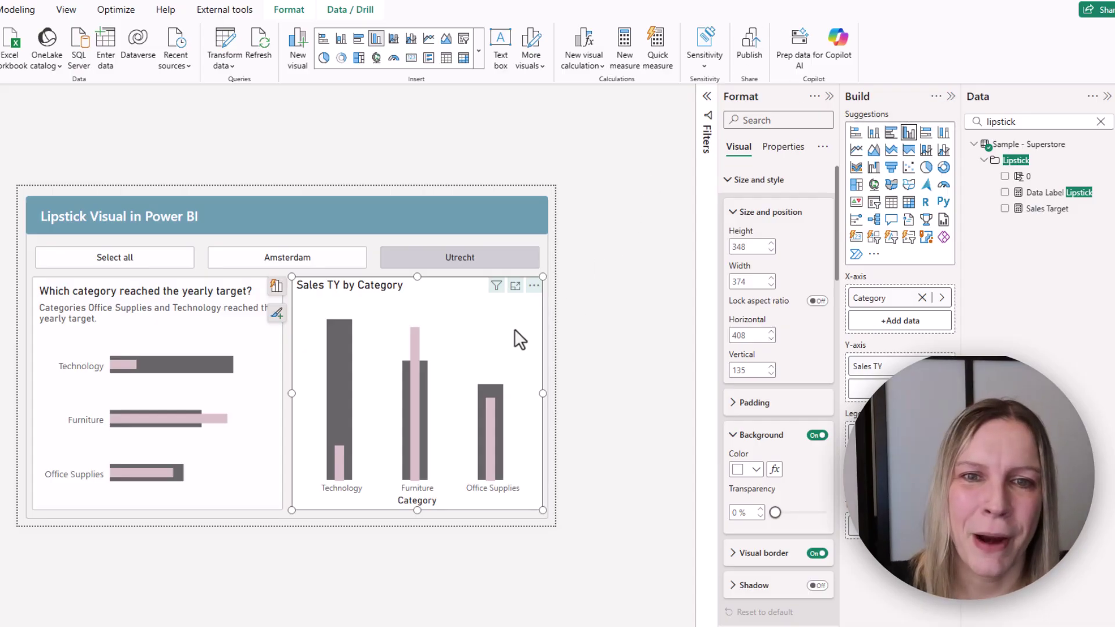
pyautogui.moveTo(514, 329); pyautogui.dragTo(252, 330)
# Turn off the column chart's X-axis title and set the columns' space between categories to 65%.
pyautogui.scroll(-10, 804, 402)
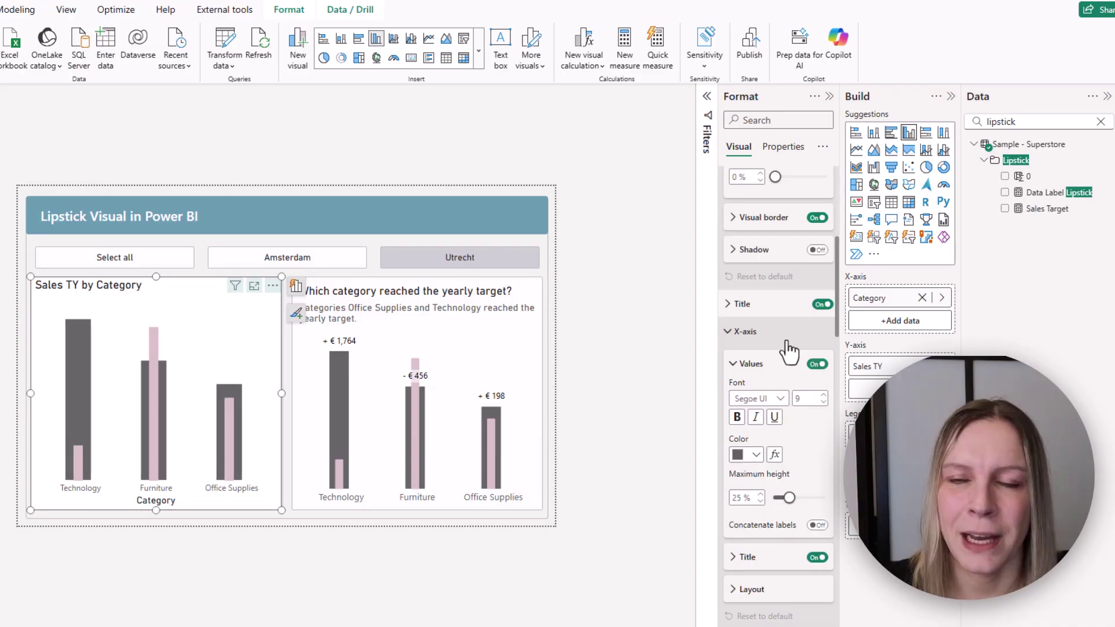
pyautogui.click(816, 357)
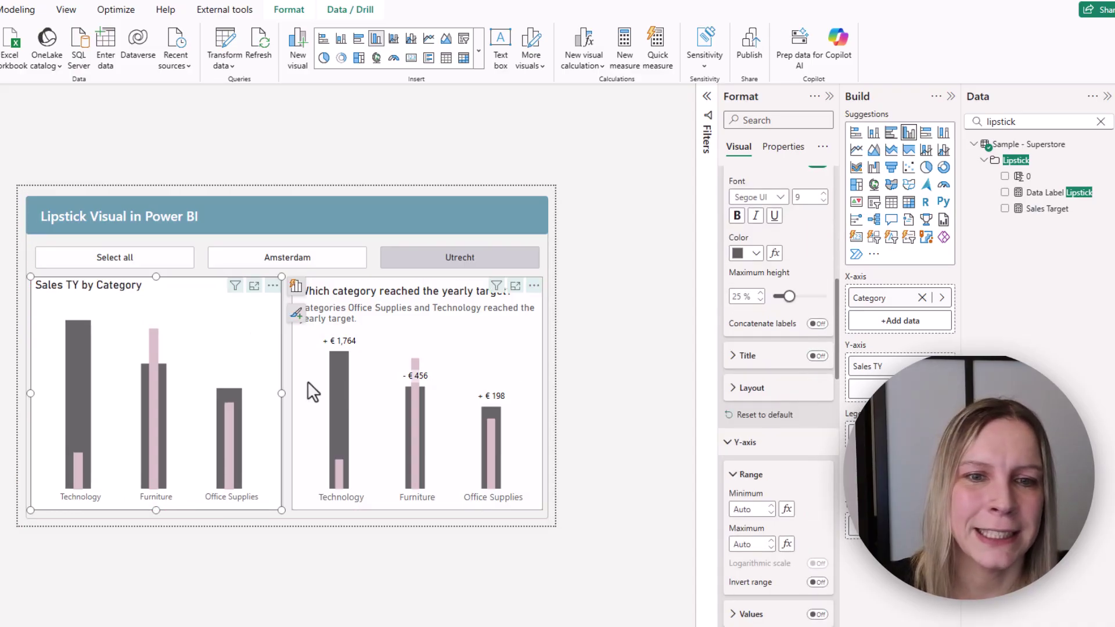
pyautogui.scroll(-5, 801, 436)
pyautogui.scroll(-5, 798, 497)
pyautogui.moveTo(786, 535); pyautogui.dragTo(818, 537)
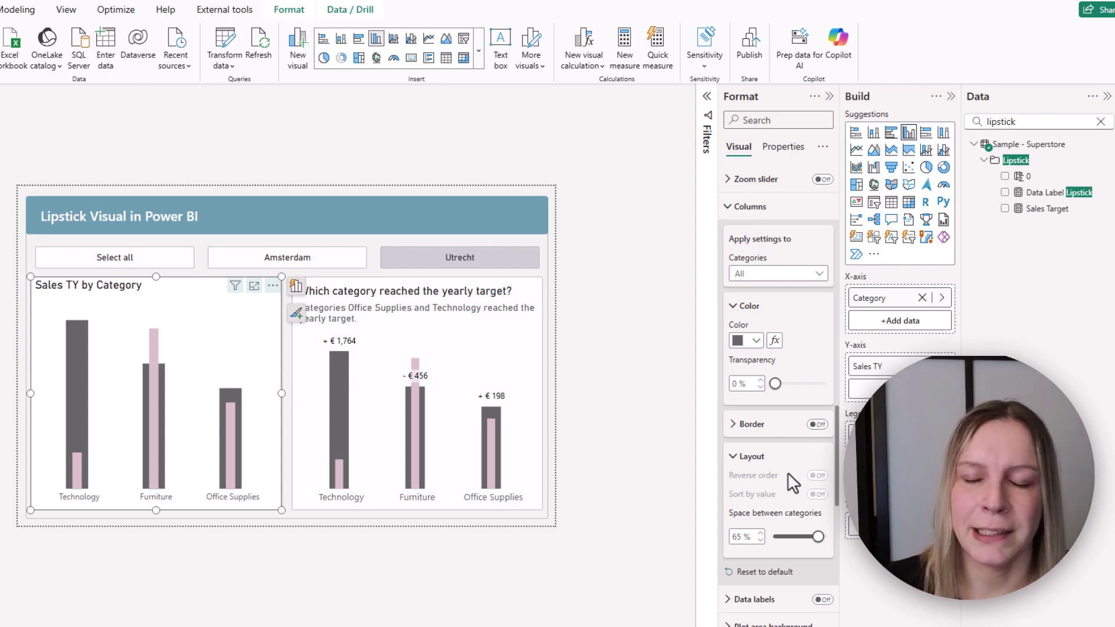
# Turn on the column chart's data labels and assign the Data Label Lipstick measure as their value field.
pyautogui.scroll(-2, 787, 471)
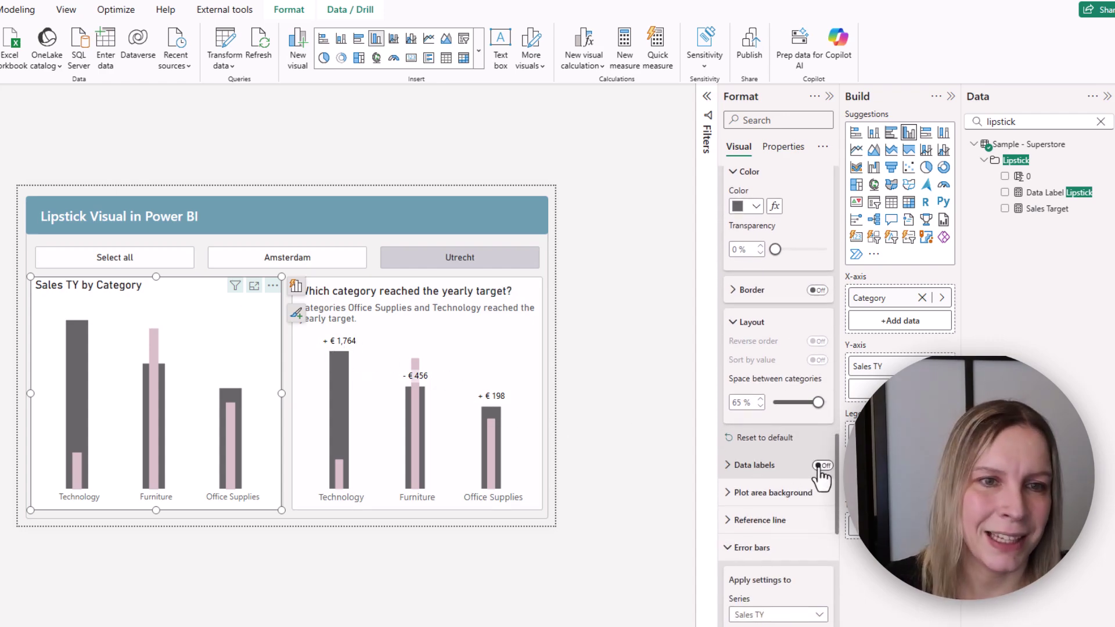
pyautogui.click(822, 467)
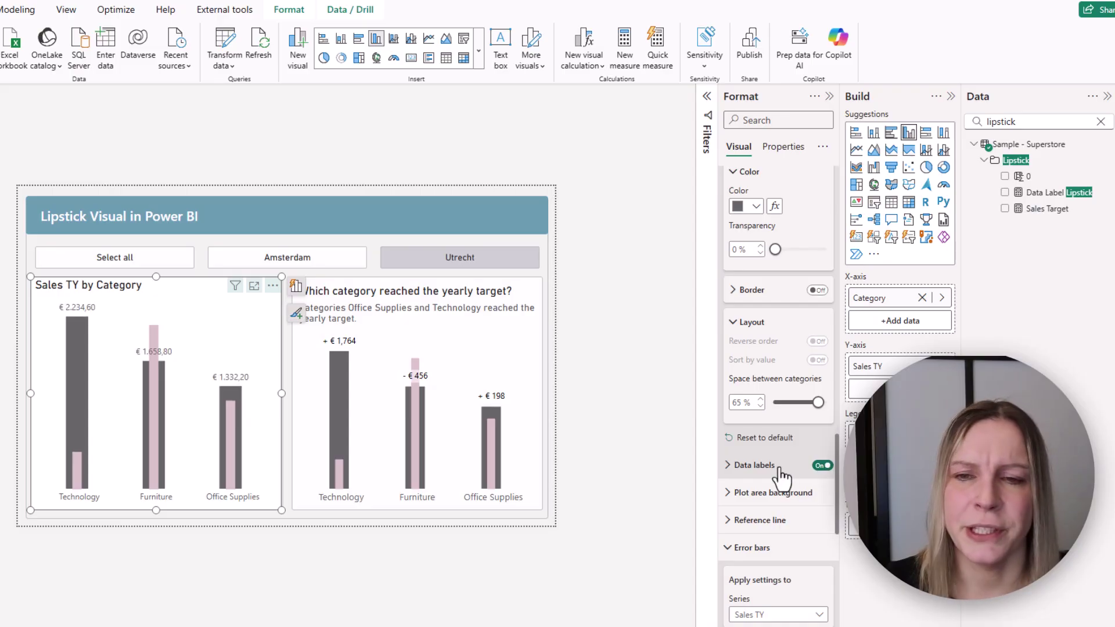
pyautogui.click(765, 466)
pyautogui.scroll(-2, 785, 481)
pyautogui.scroll(-1, 785, 481)
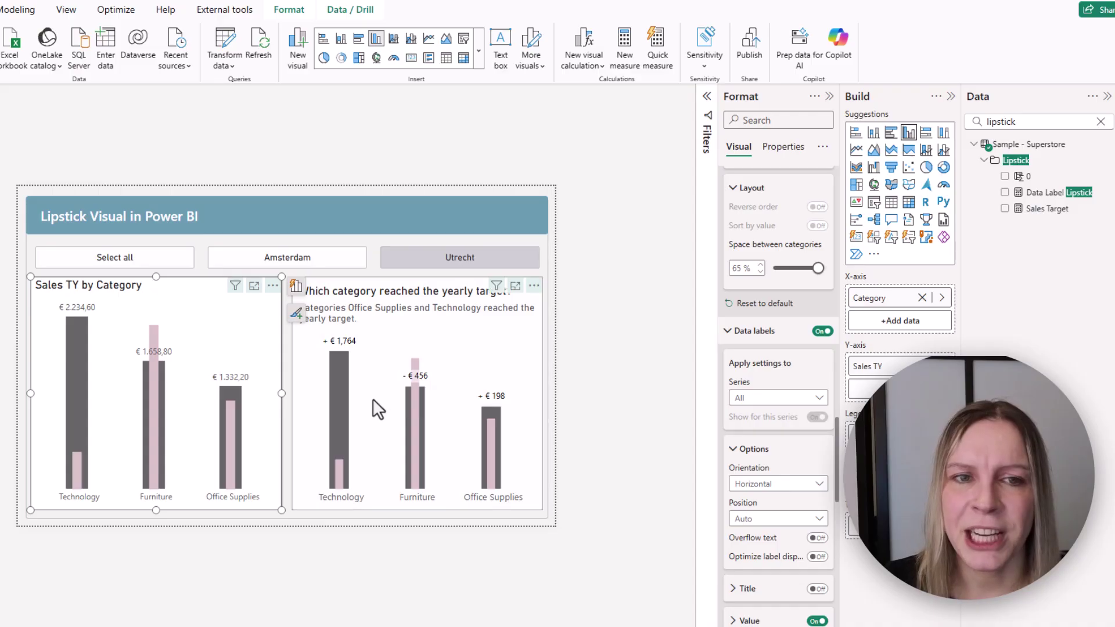
pyautogui.scroll(-2, 783, 347)
pyautogui.scroll(-4, 782, 346)
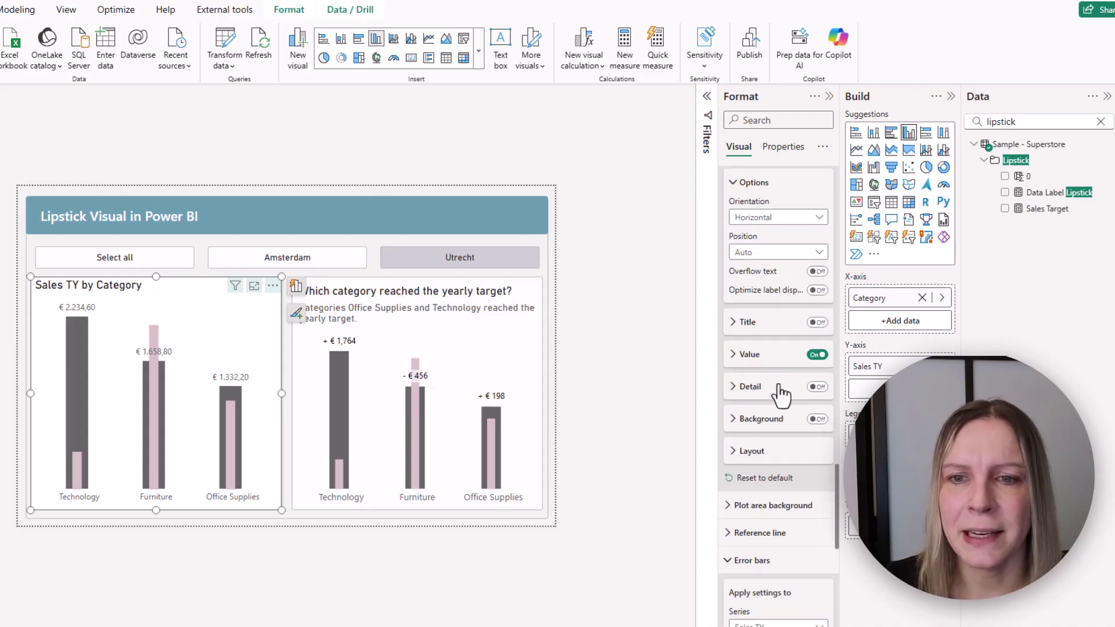
pyautogui.click(767, 354)
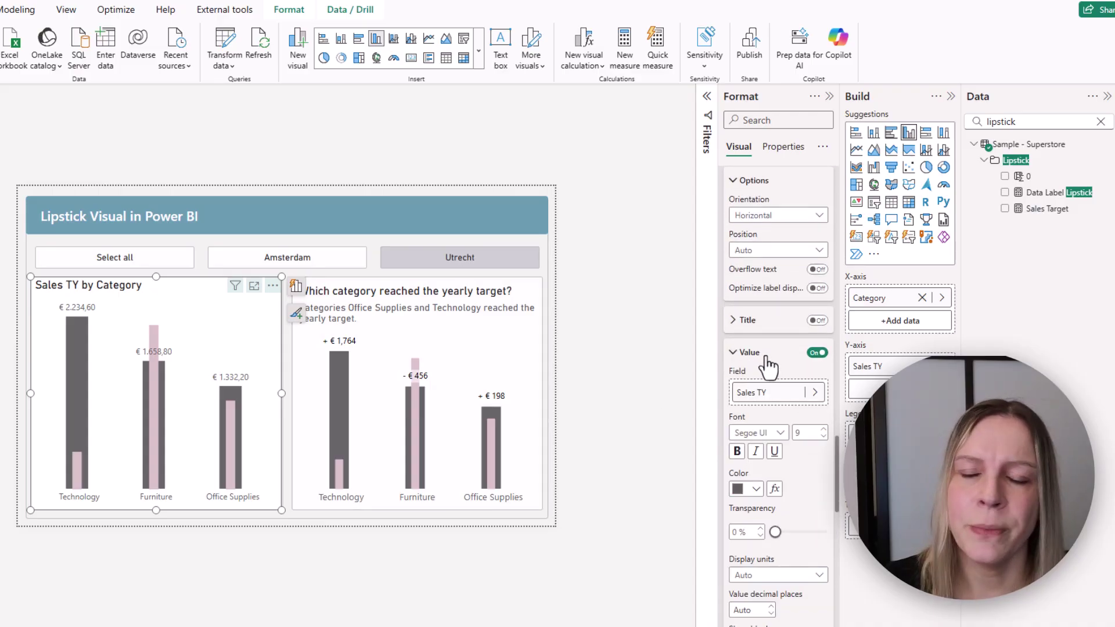
pyautogui.moveTo(1057, 193); pyautogui.dragTo(783, 401)
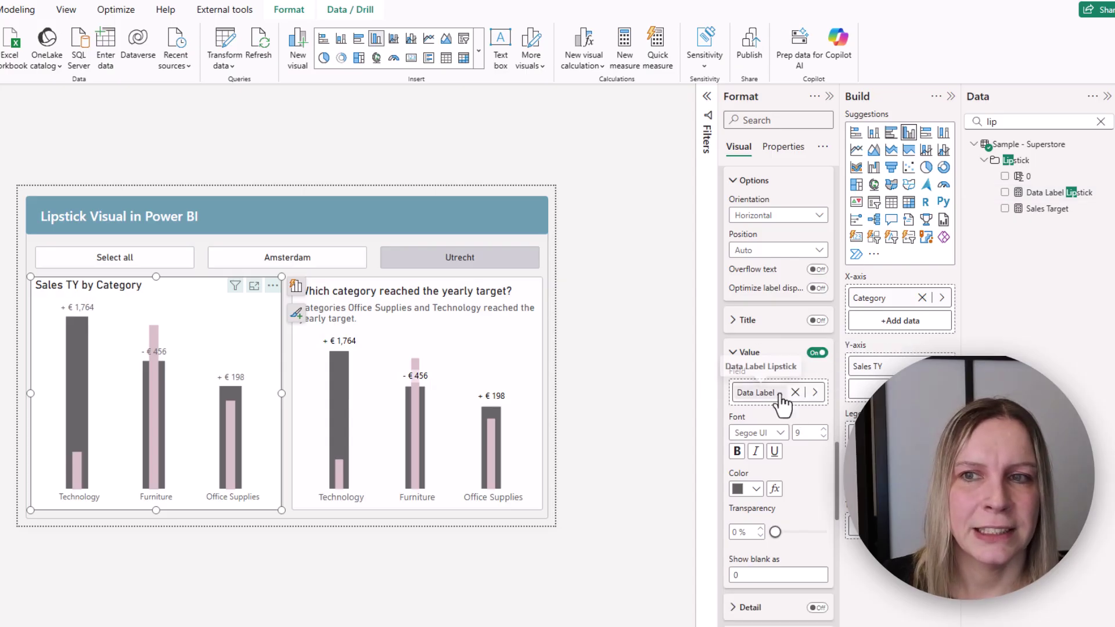
# Show the formula of the Data Label Lipstick measure.
pyautogui.click(1048, 194)
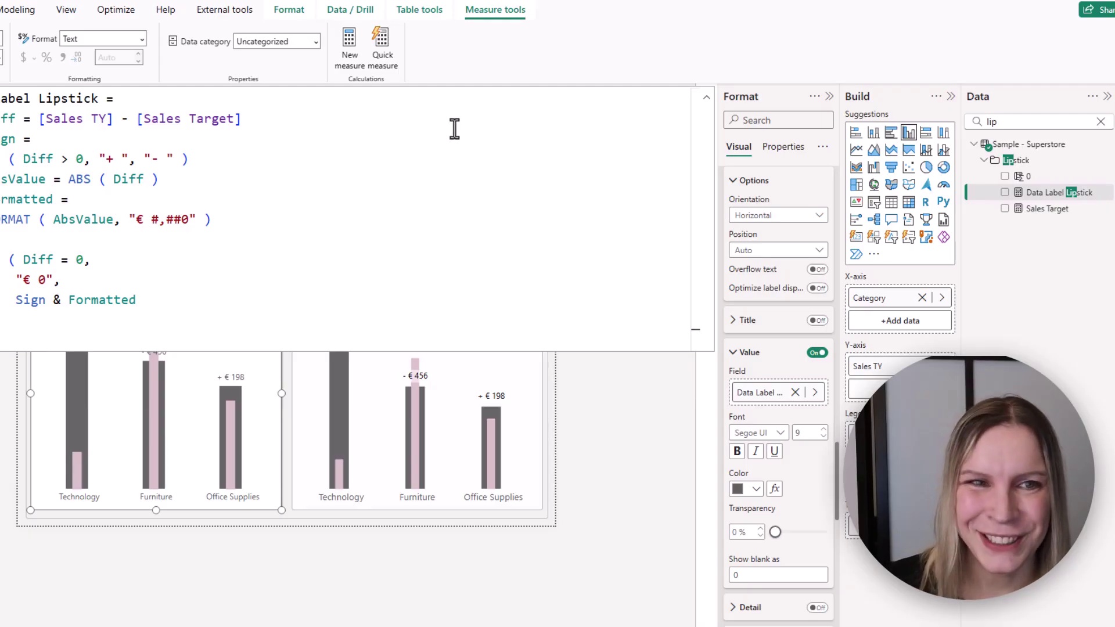
pyautogui.press('Escape')
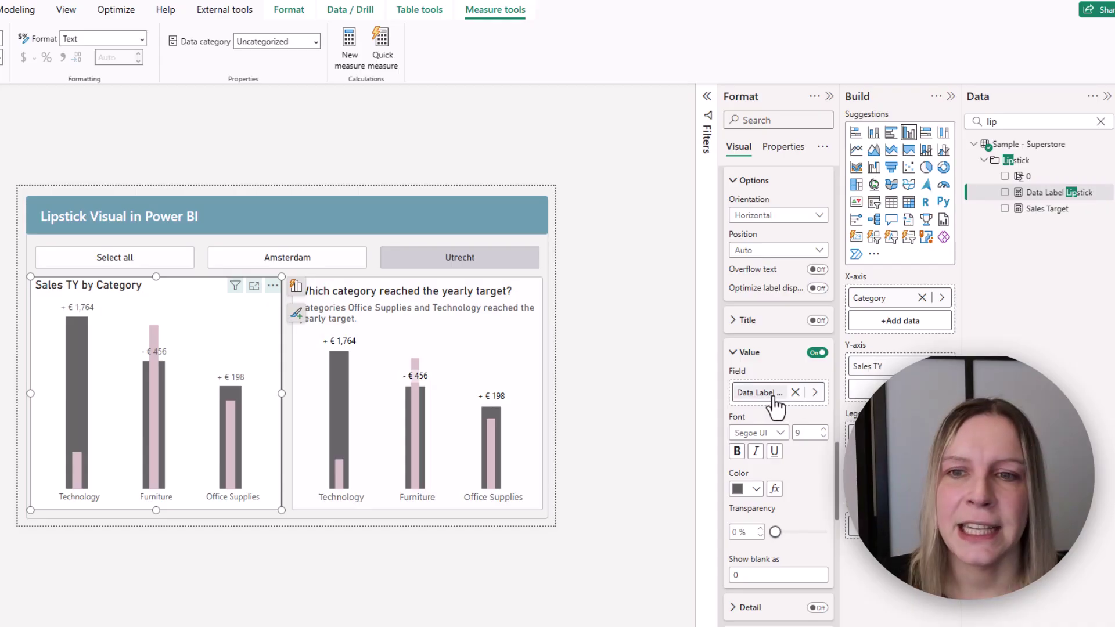
# Remove Data Label Lipstick from the data labels' value field and assign the measure there again.
pyautogui.click(795, 392)
pyautogui.moveTo(1036, 206); pyautogui.dragTo(809, 404)
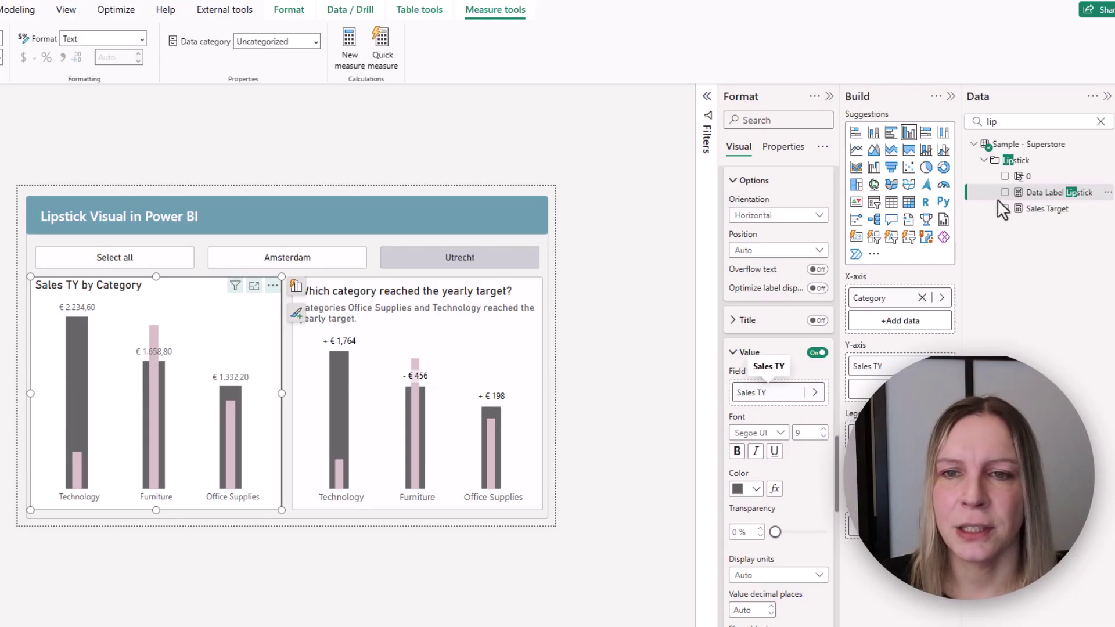
pyautogui.moveTo(1051, 200); pyautogui.dragTo(776, 398)
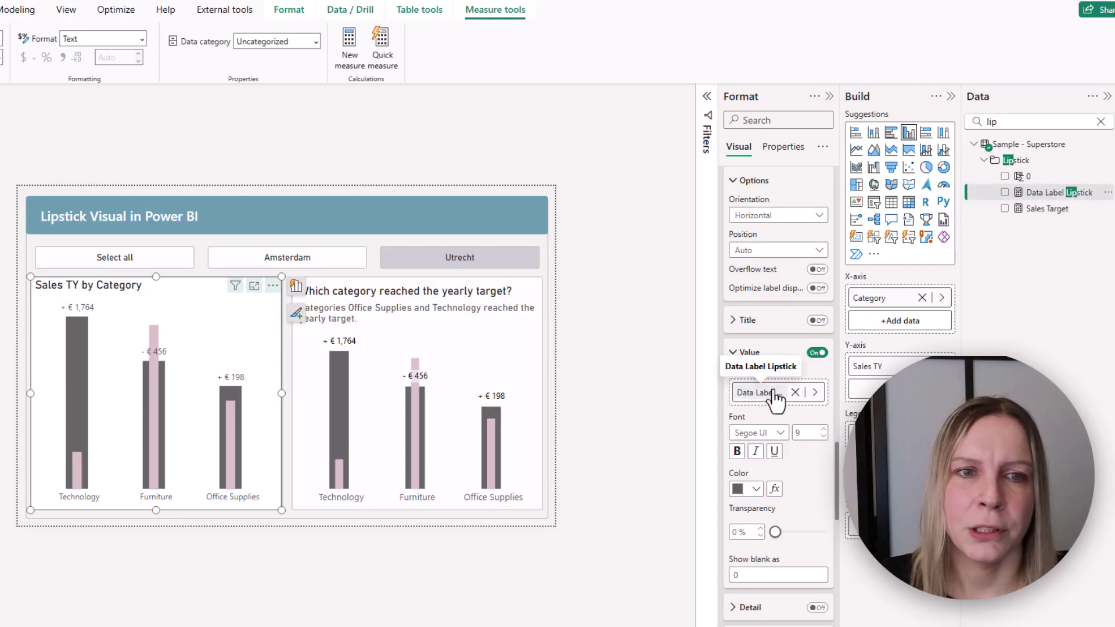
# Remove the Sales TY by Category column chart from the report.
pyautogui.click(273, 285)
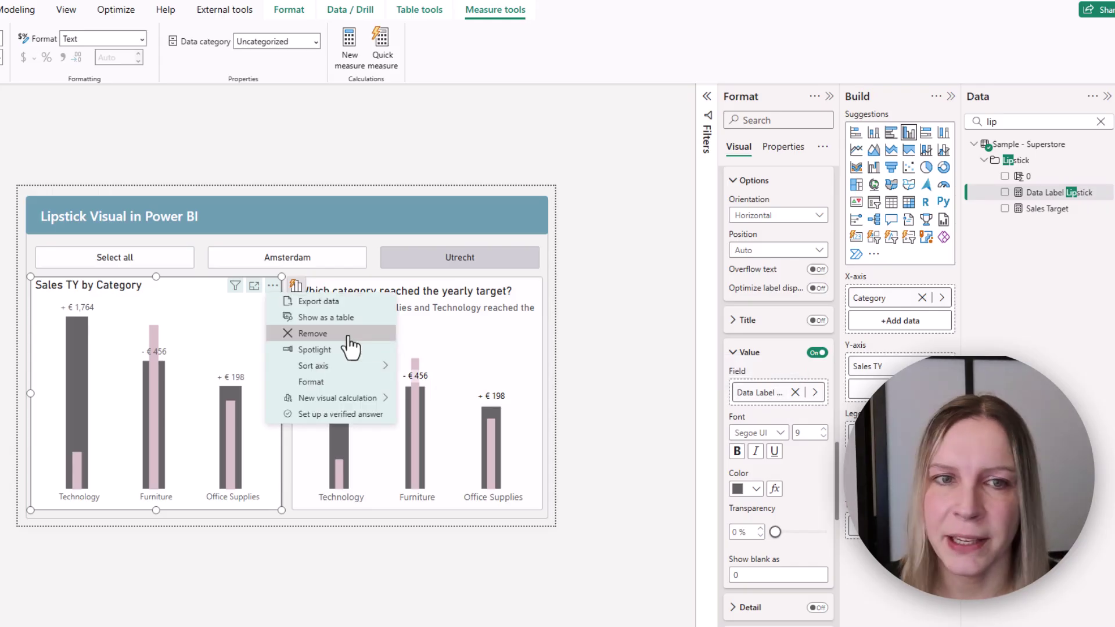
pyautogui.click(346, 333)
# Turn on the data labels of the horizontal yearly target bar chart and expand their settings.
pyautogui.click(259, 468)
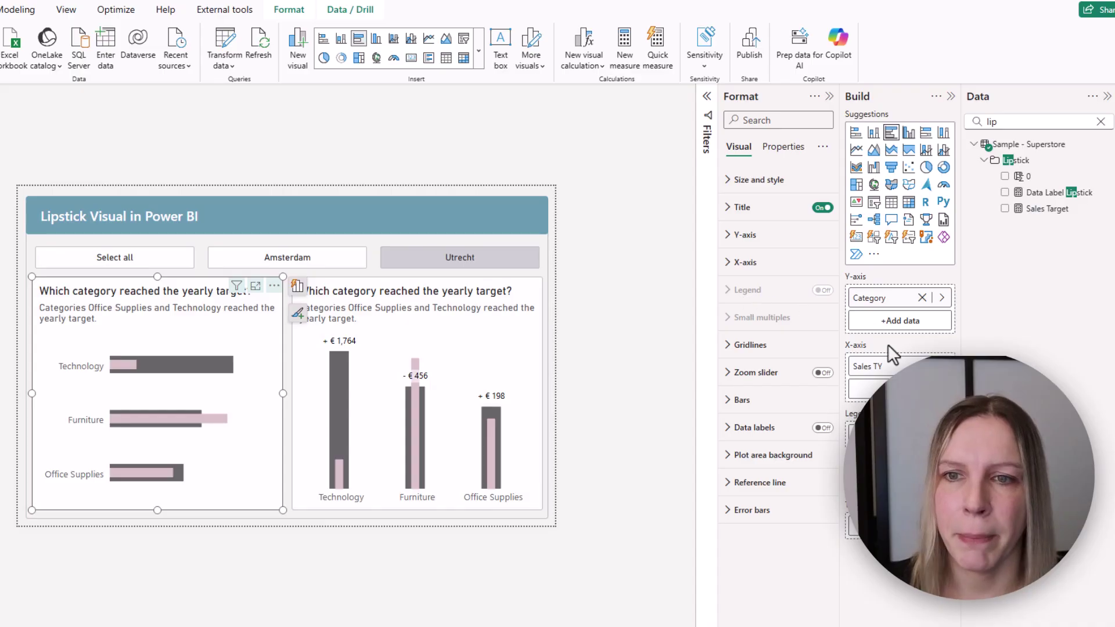
pyautogui.click(822, 430)
pyautogui.click(772, 427)
pyautogui.scroll(-3, 778, 407)
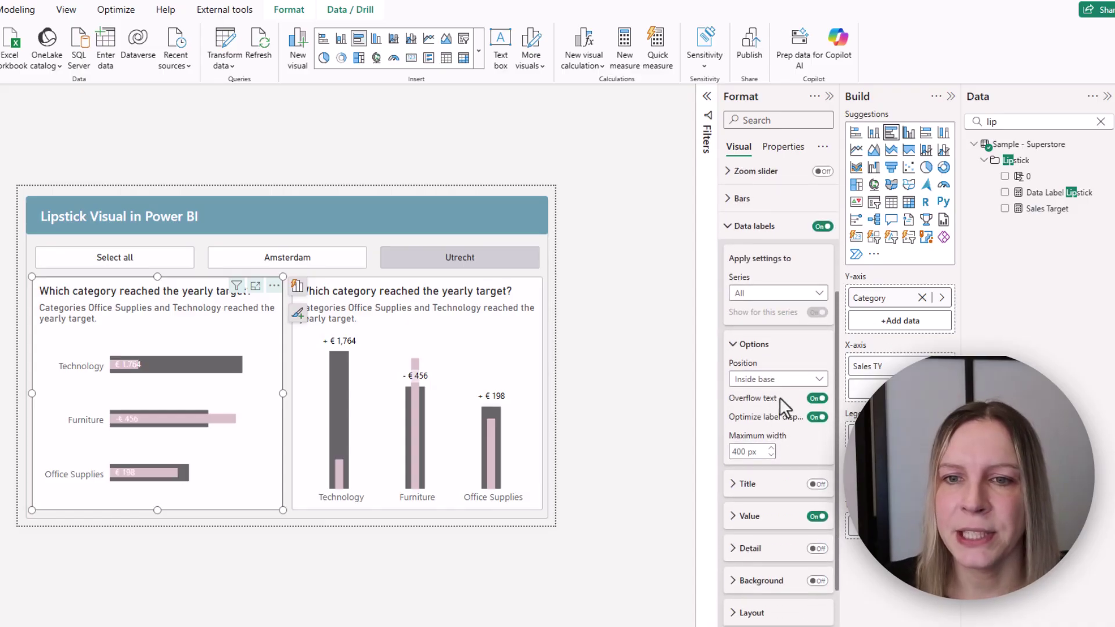
# Try the Outside end position for the bar chart's data labels and set the position back to Inside base.
pyautogui.click(784, 381)
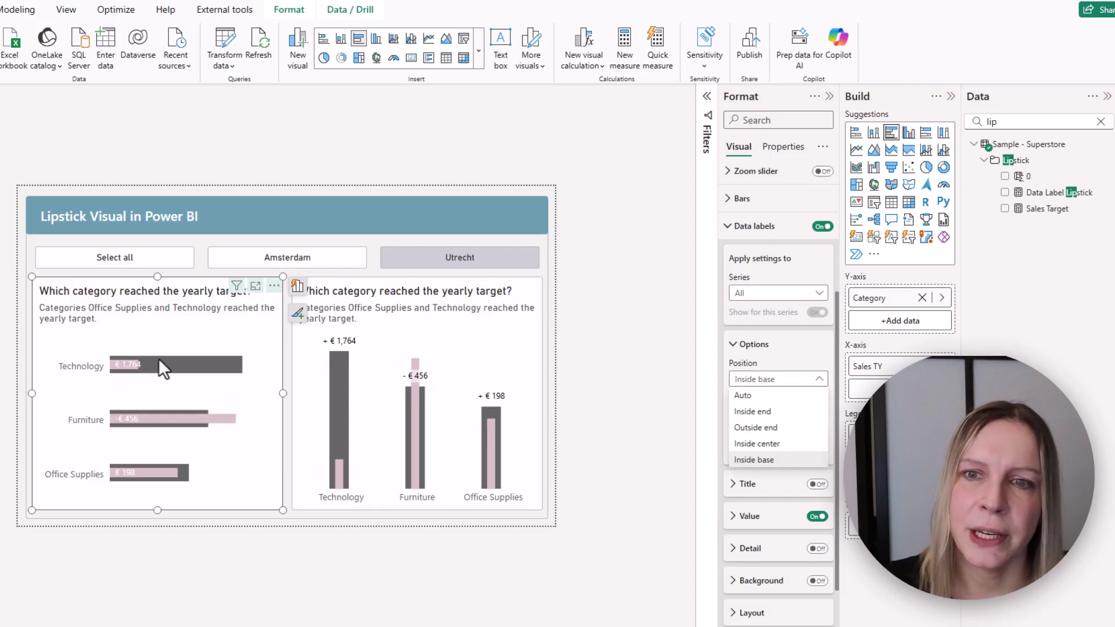
pyautogui.click(777, 428)
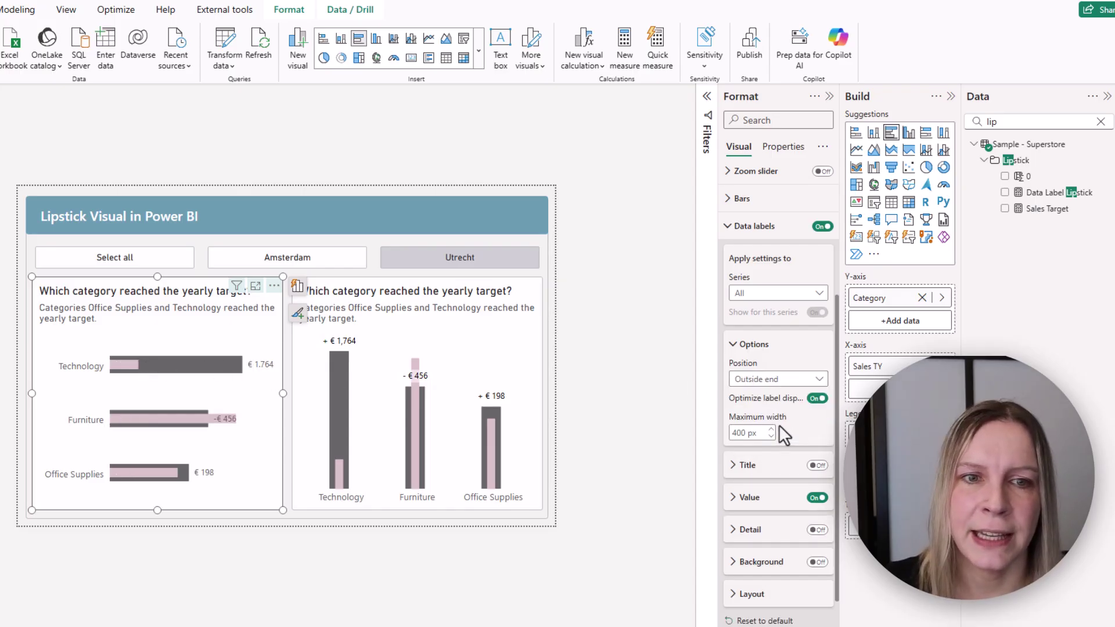
pyautogui.click(769, 379)
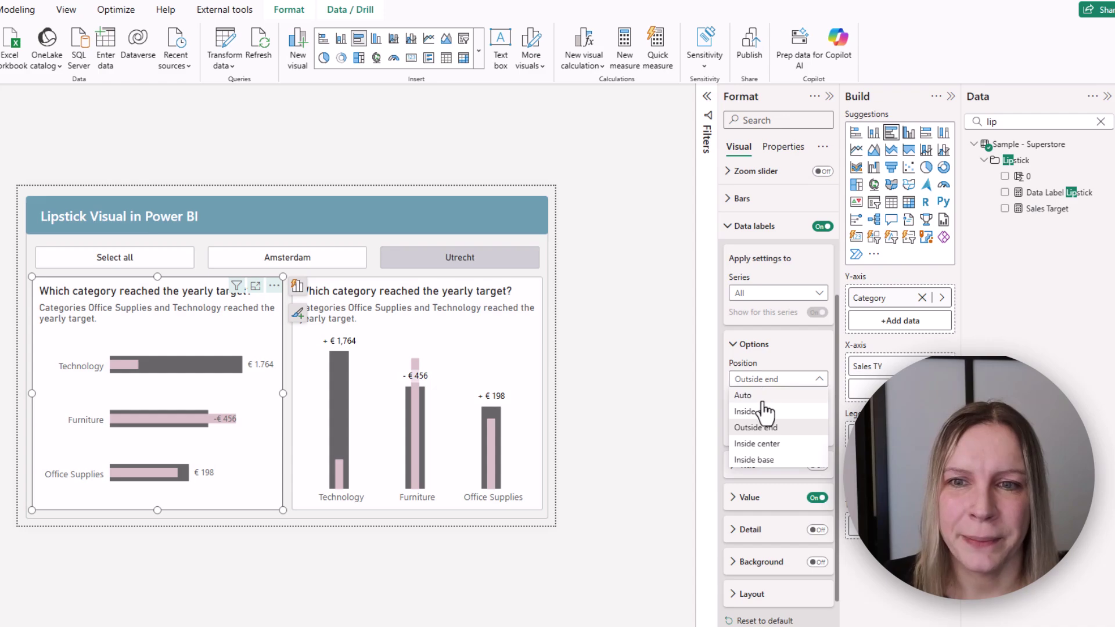
pyautogui.click(754, 459)
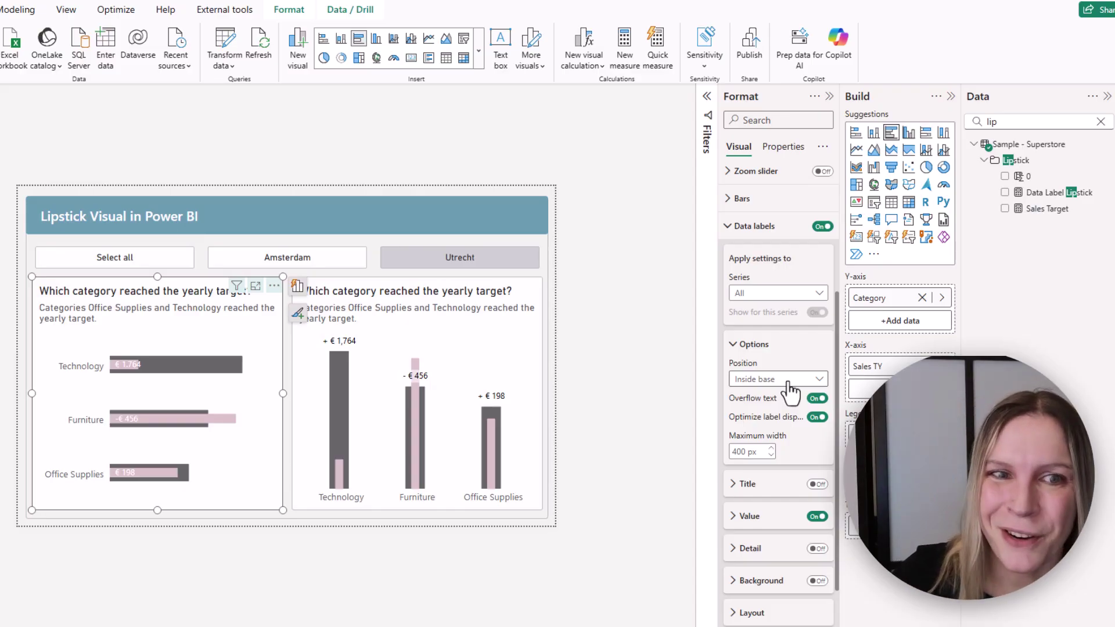
pyautogui.scroll(-2, 781, 418)
pyautogui.scroll(5, 780, 418)
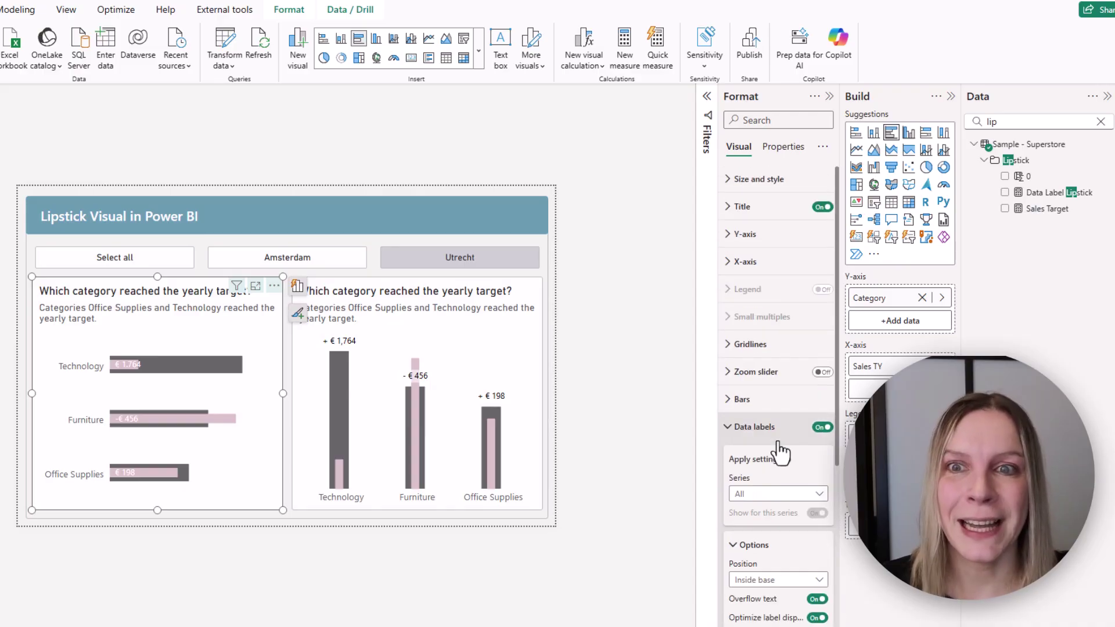